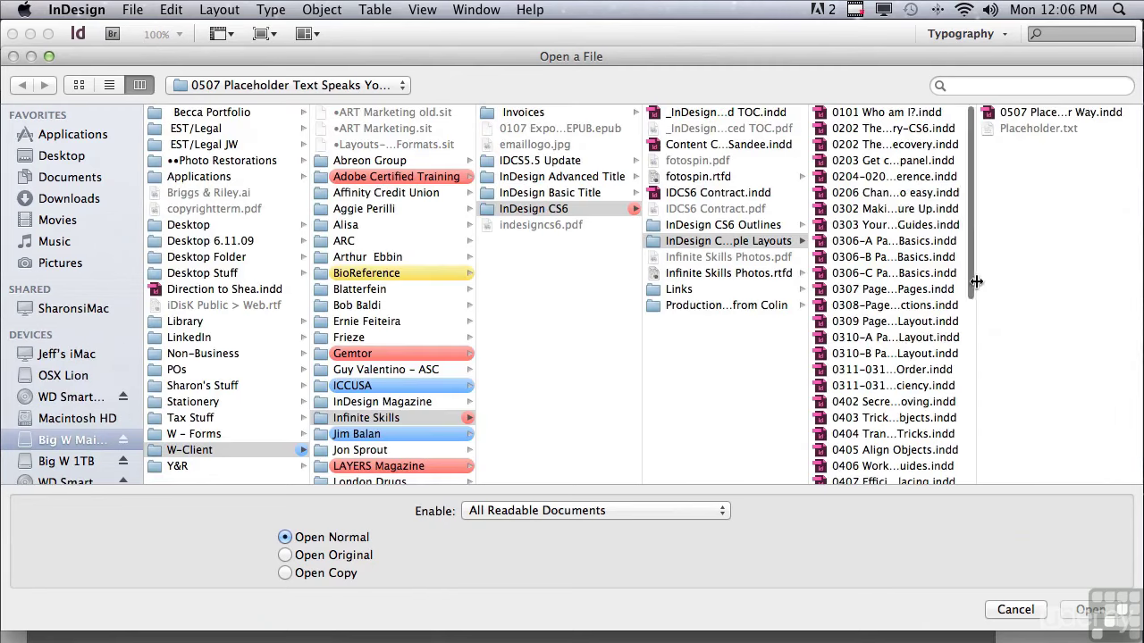
Open the document 0508 Make Your Type Format Itself.indd from the sample layouts folder
drag(970, 280, 957, 426)
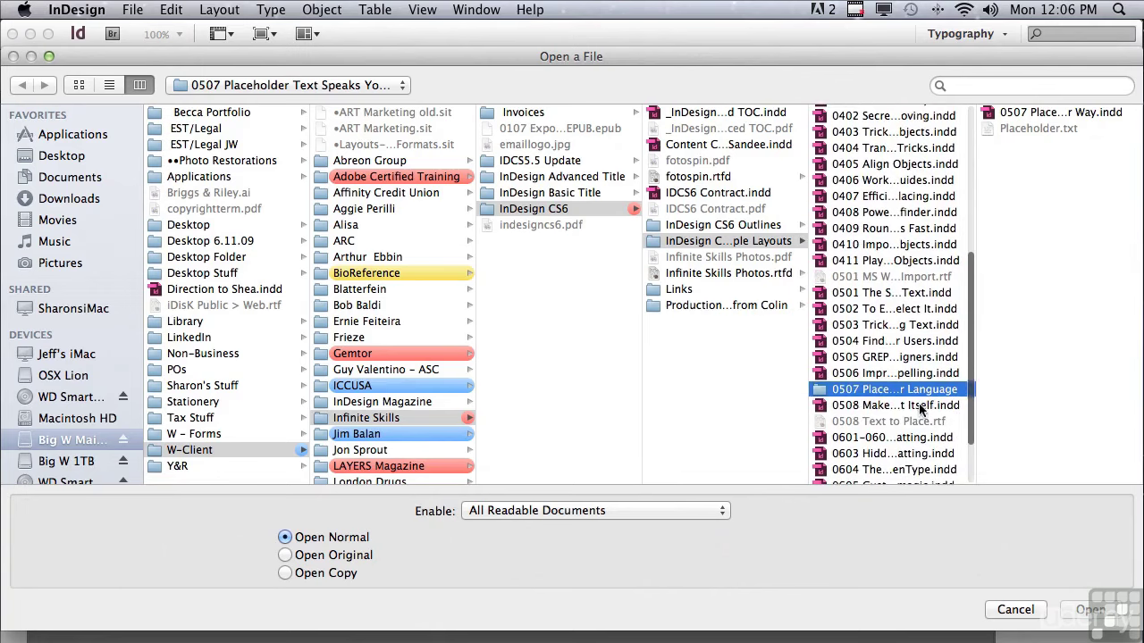
click(920, 406)
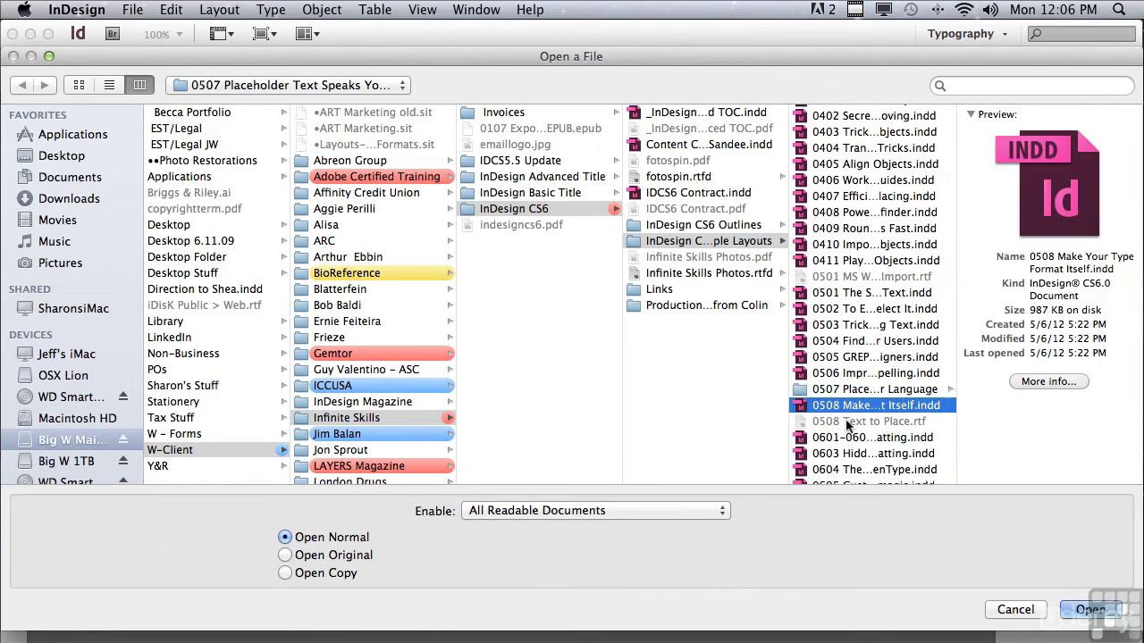
click(1073, 609)
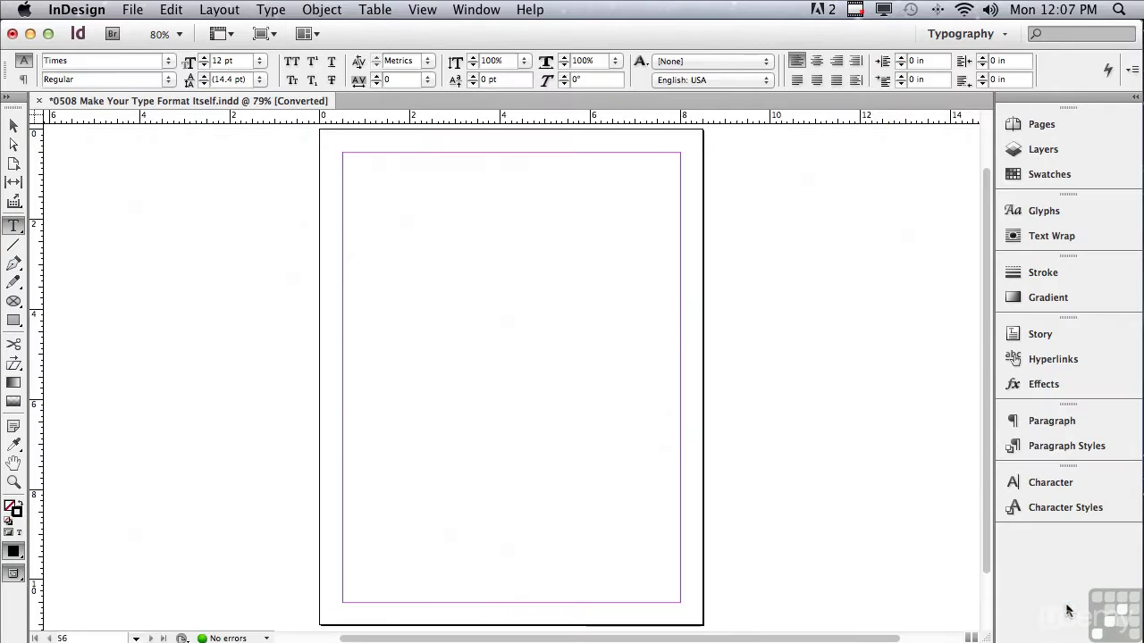
Choose 0508 Text to Place.rtf as the file to place and bring up its RTF import options
click(130, 10)
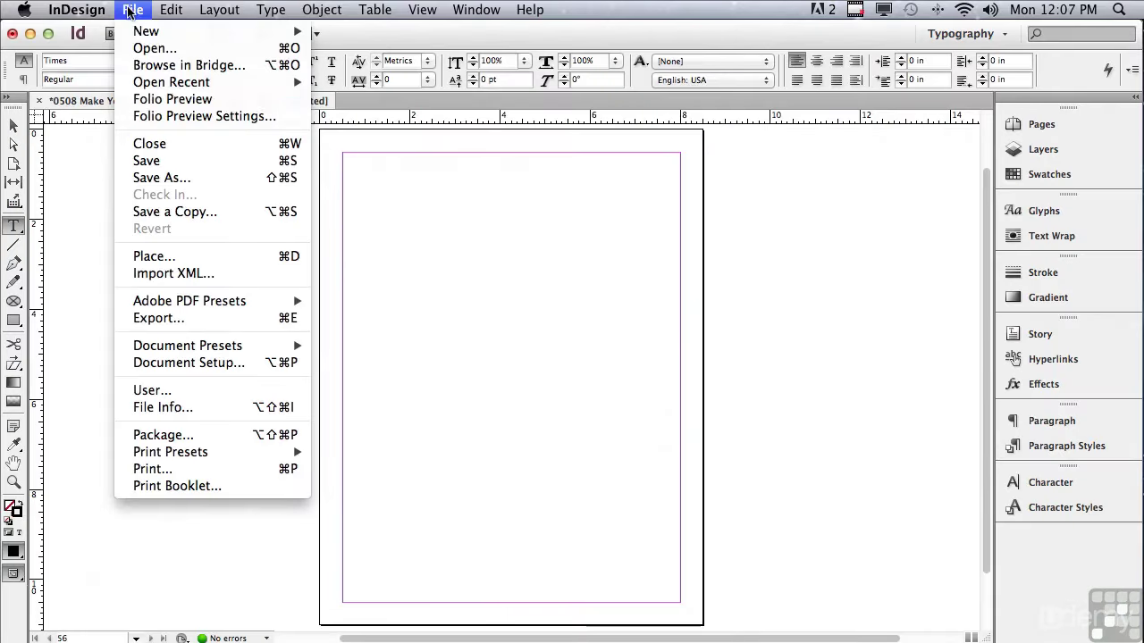
click(161, 258)
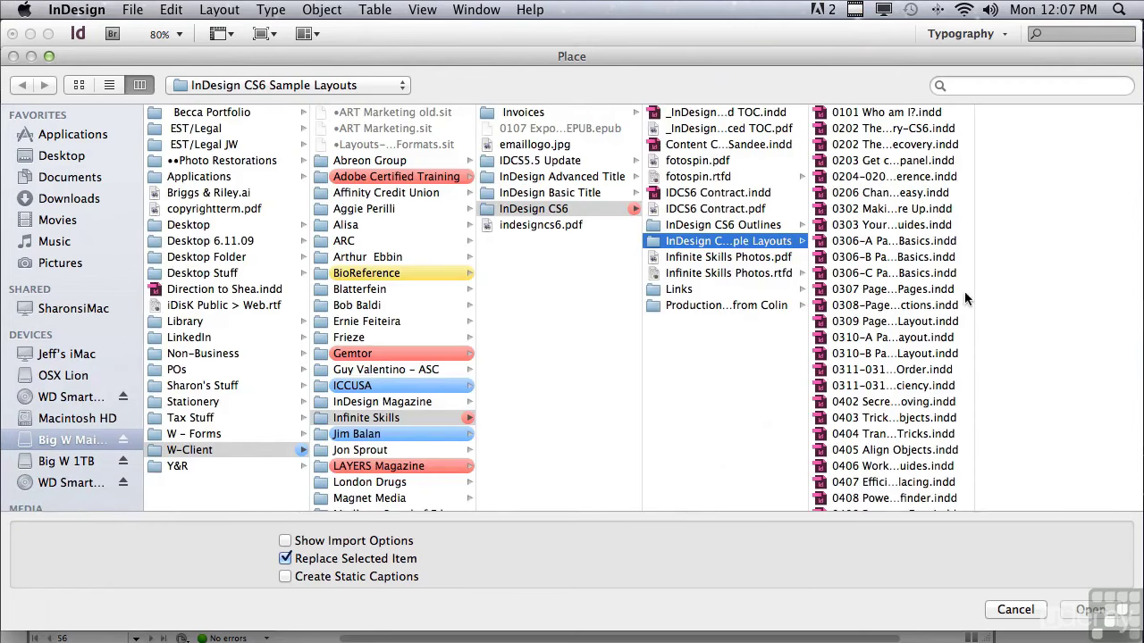
scroll(978, 318, down, 1)
scroll(977, 317, down, 6)
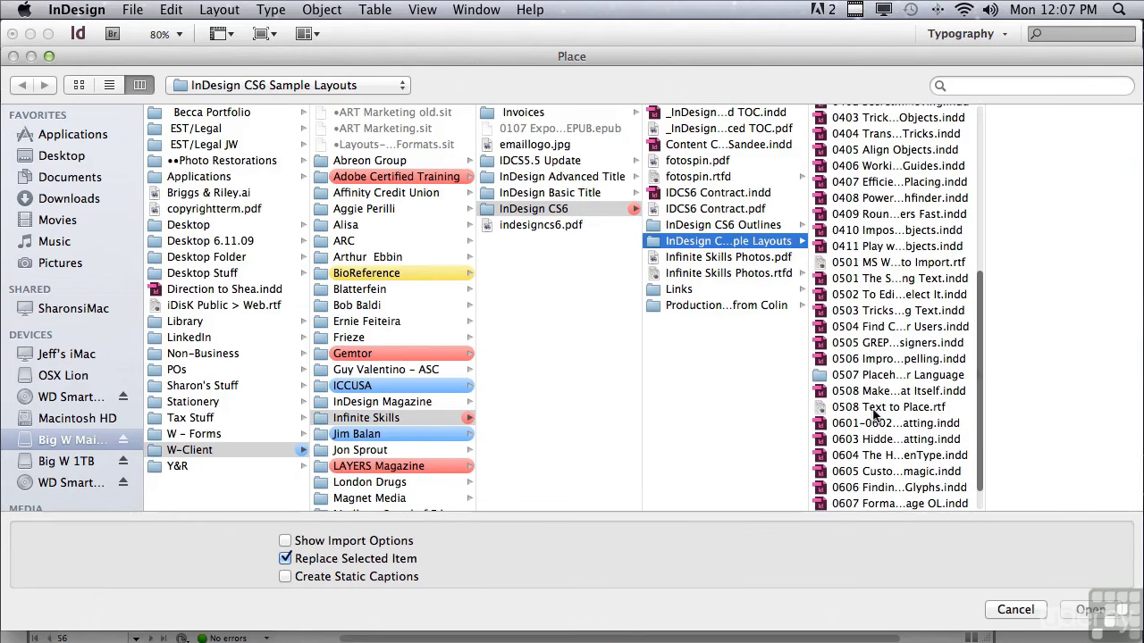
click(874, 410)
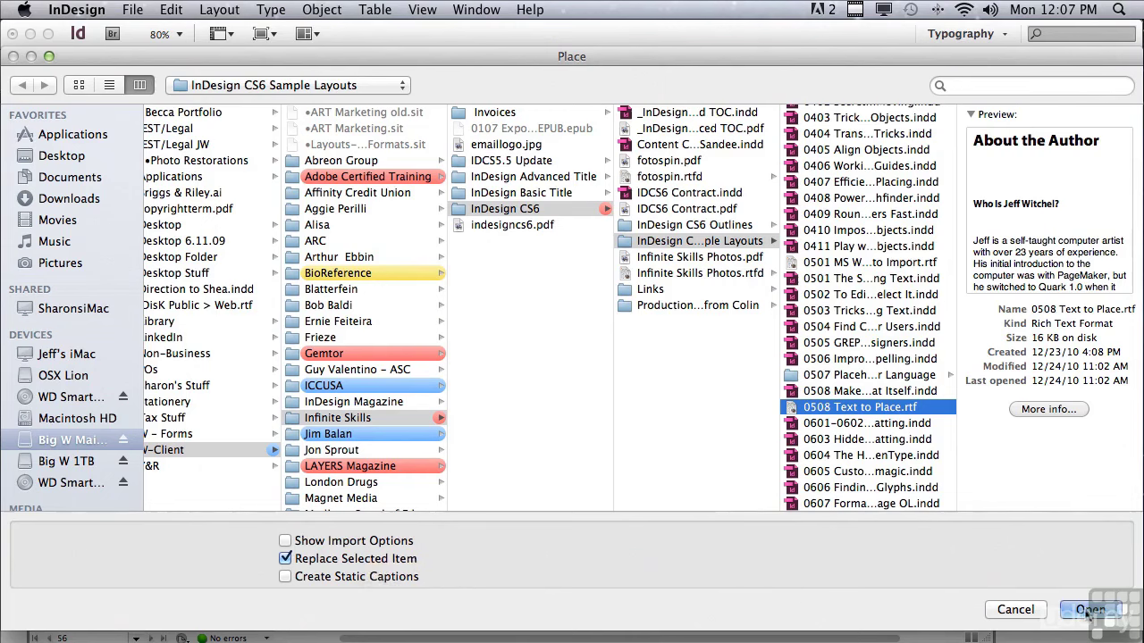
key(shift)
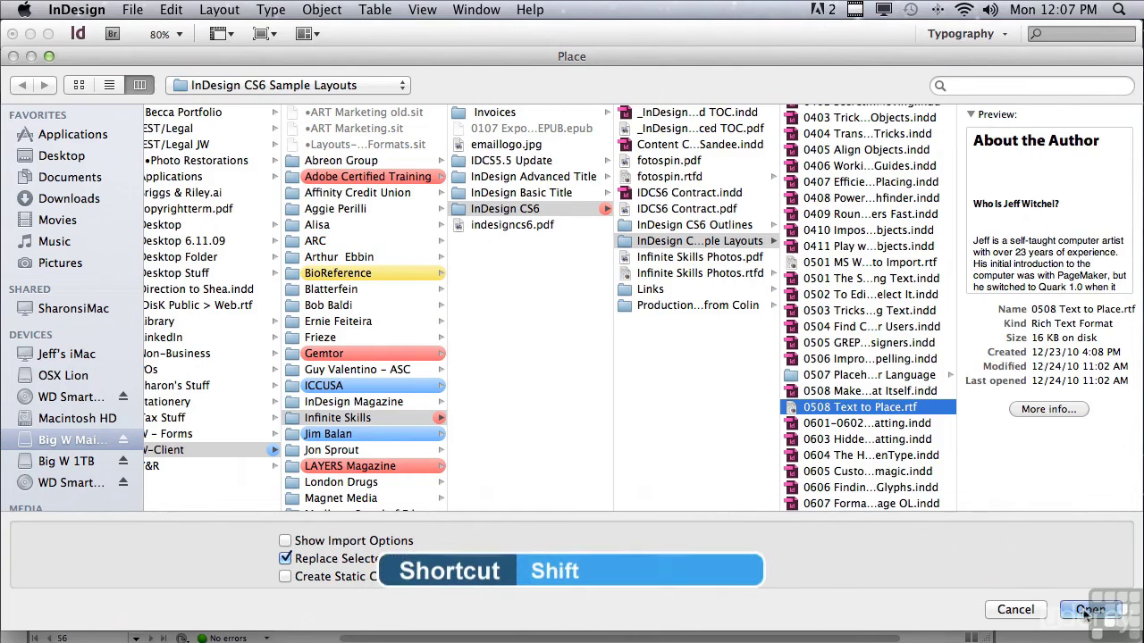
shift+click(1088, 610)
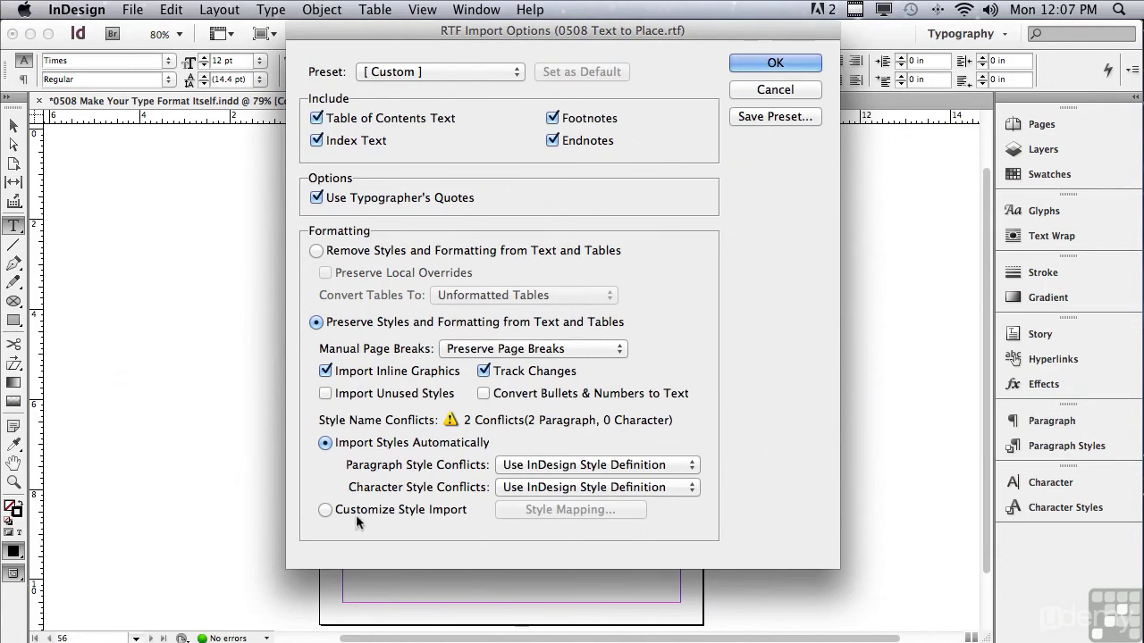
Choose customized style import and map the RTF style Chapter Headline to the InDesign style Section Headline
click(325, 510)
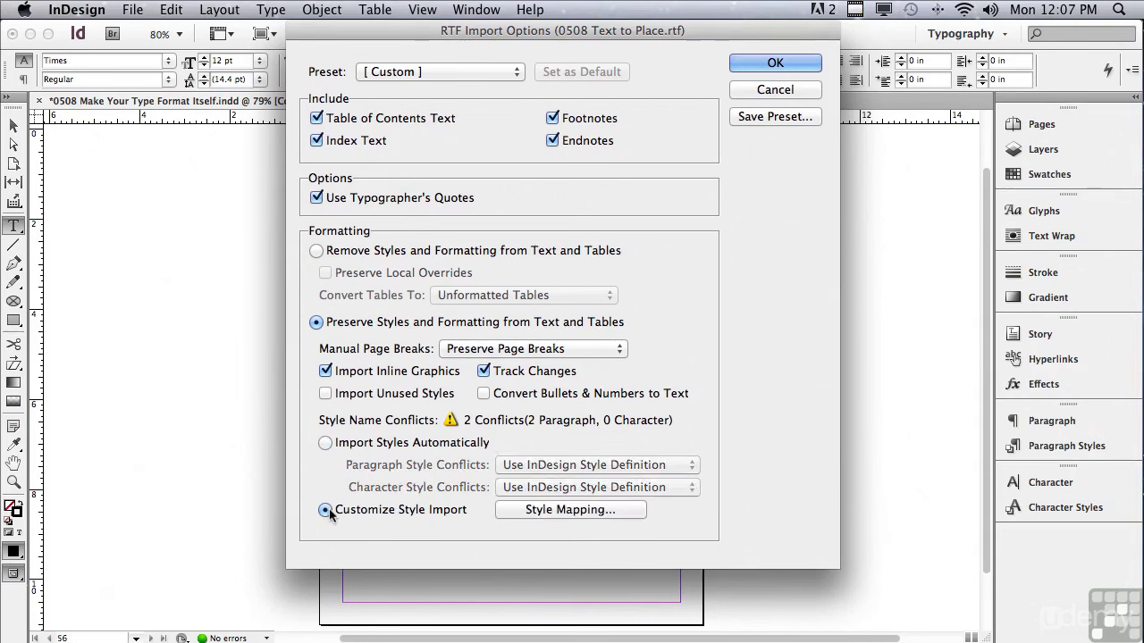
click(515, 507)
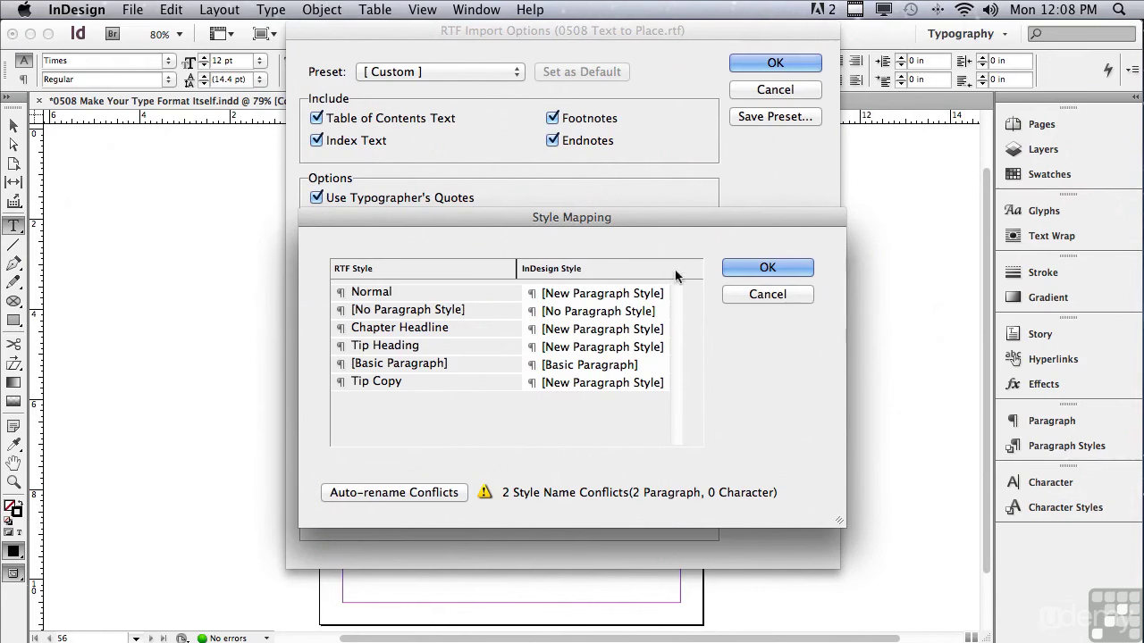
click(378, 333)
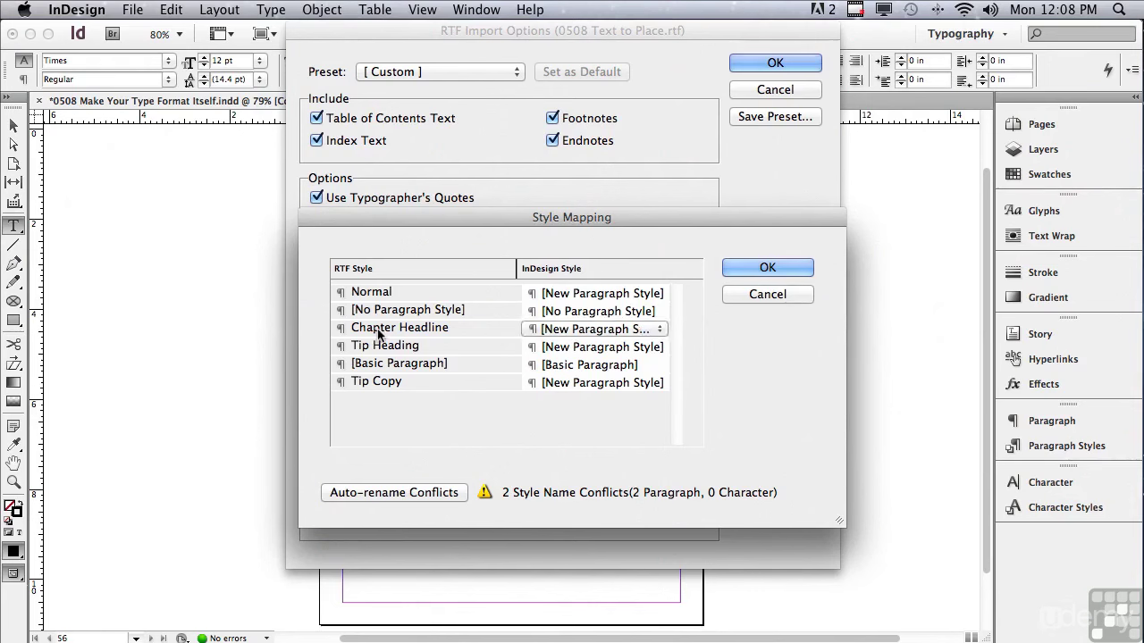
click(578, 331)
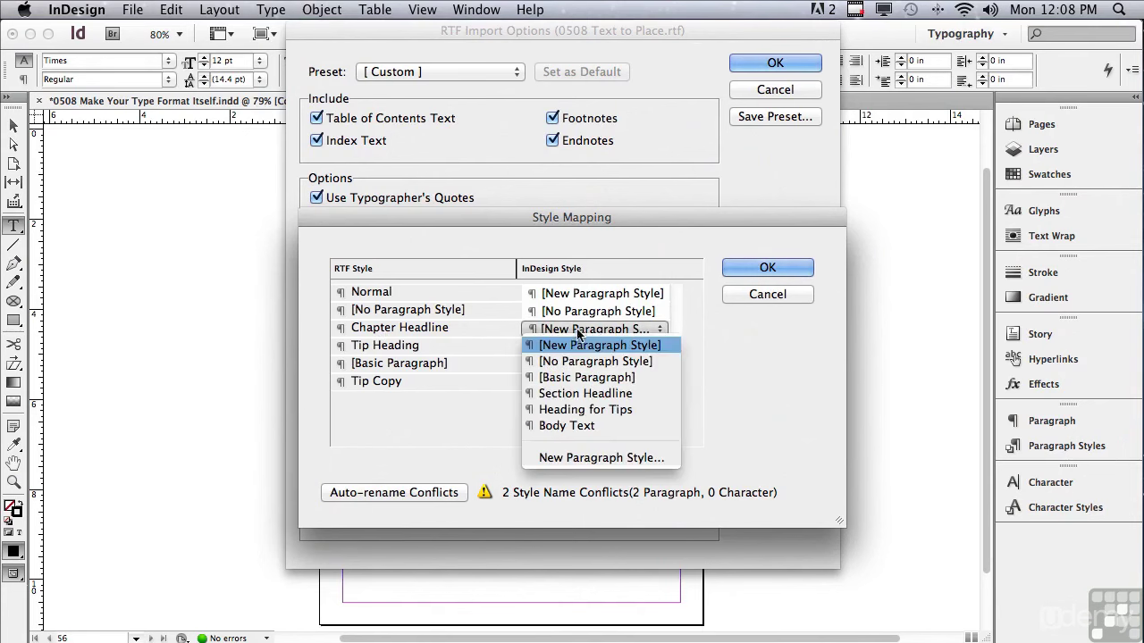
click(589, 402)
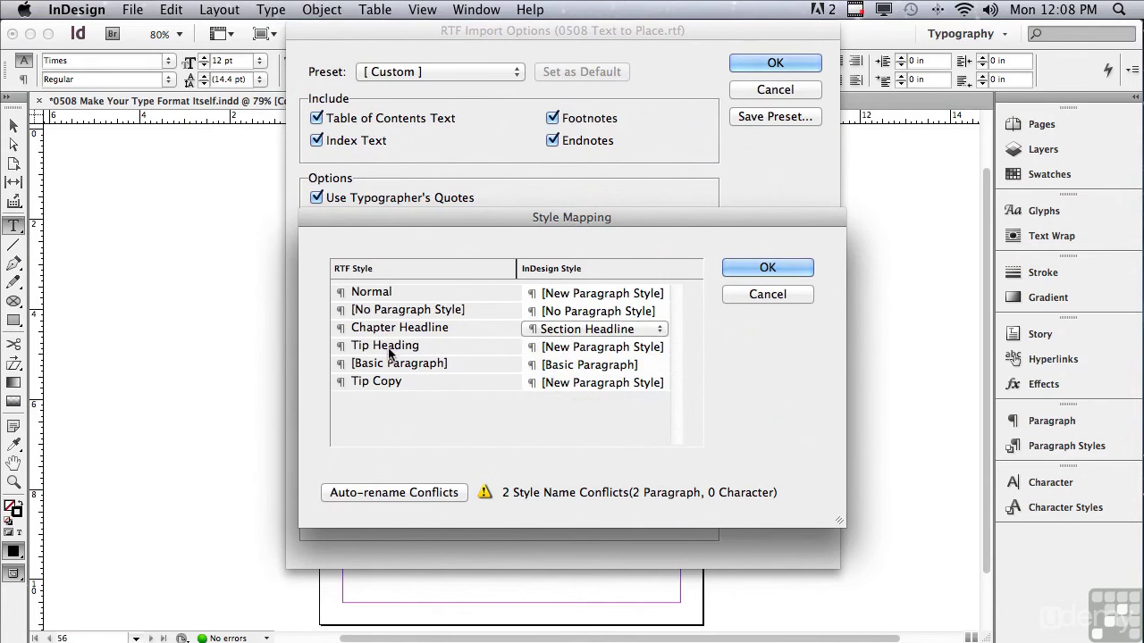
Map Tip Heading to Heading for Tips and Tip Copy to Body Text, and accept the style mapping
click(389, 352)
click(568, 349)
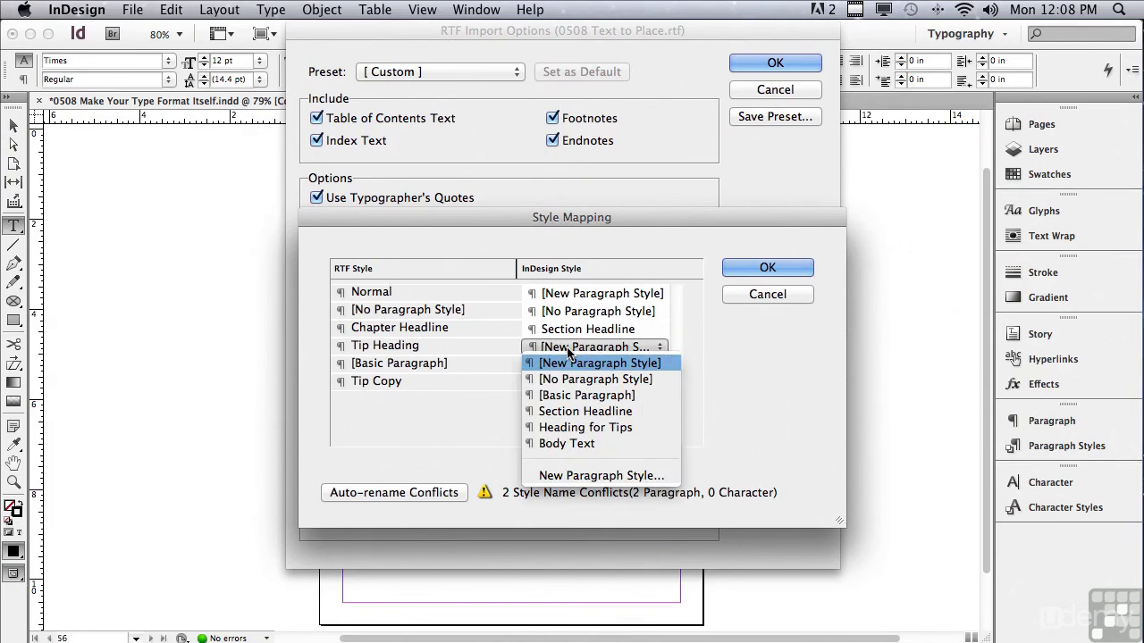
click(583, 431)
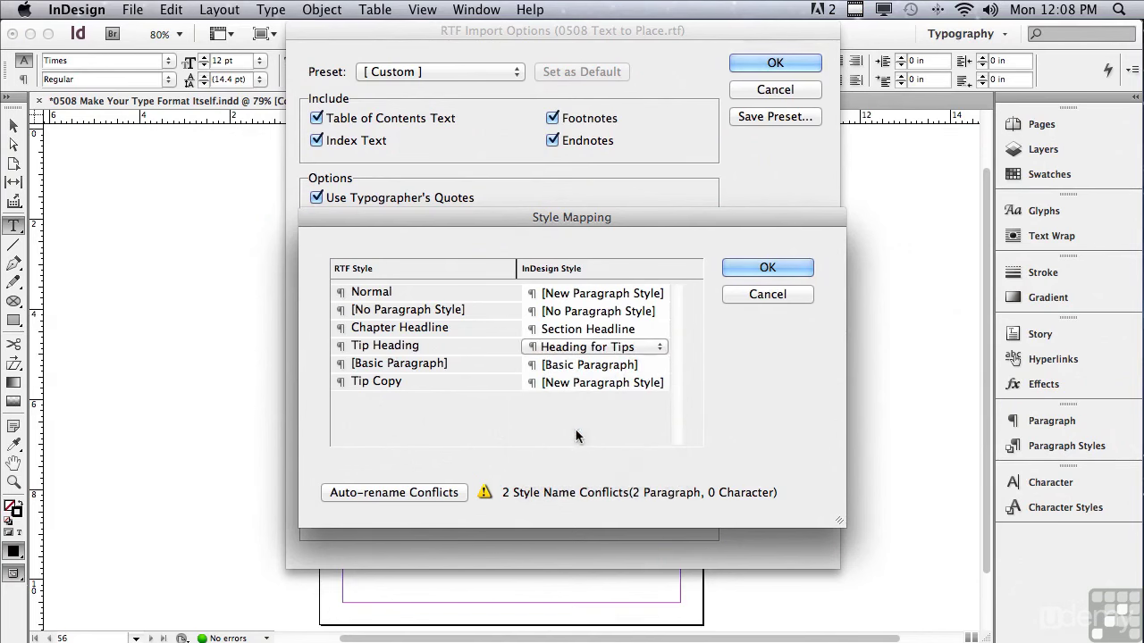
click(371, 384)
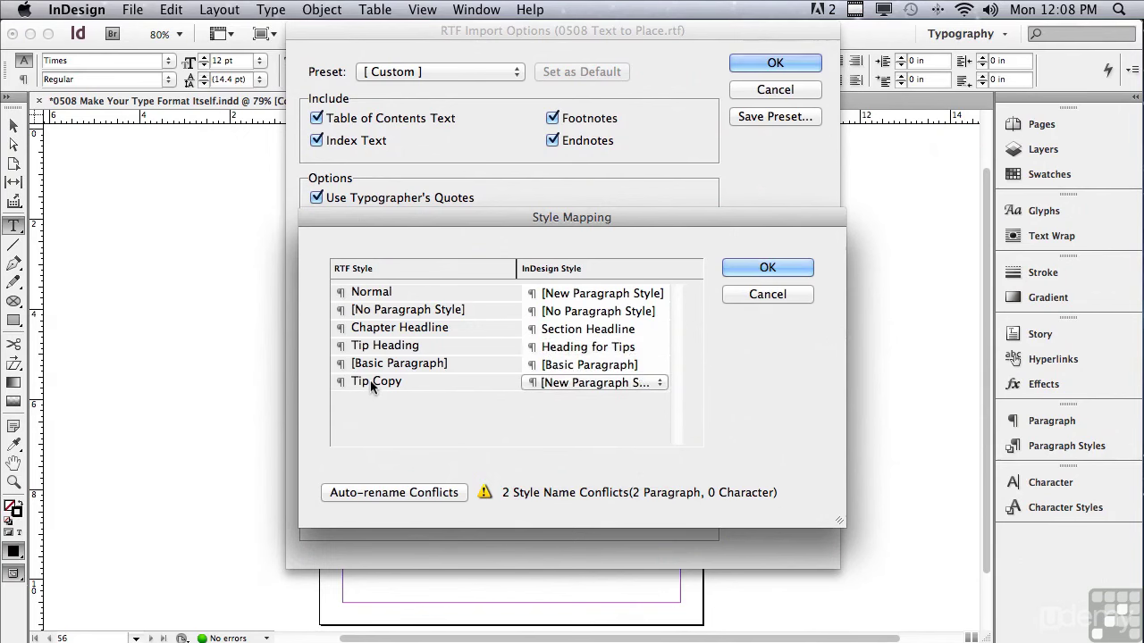
click(558, 386)
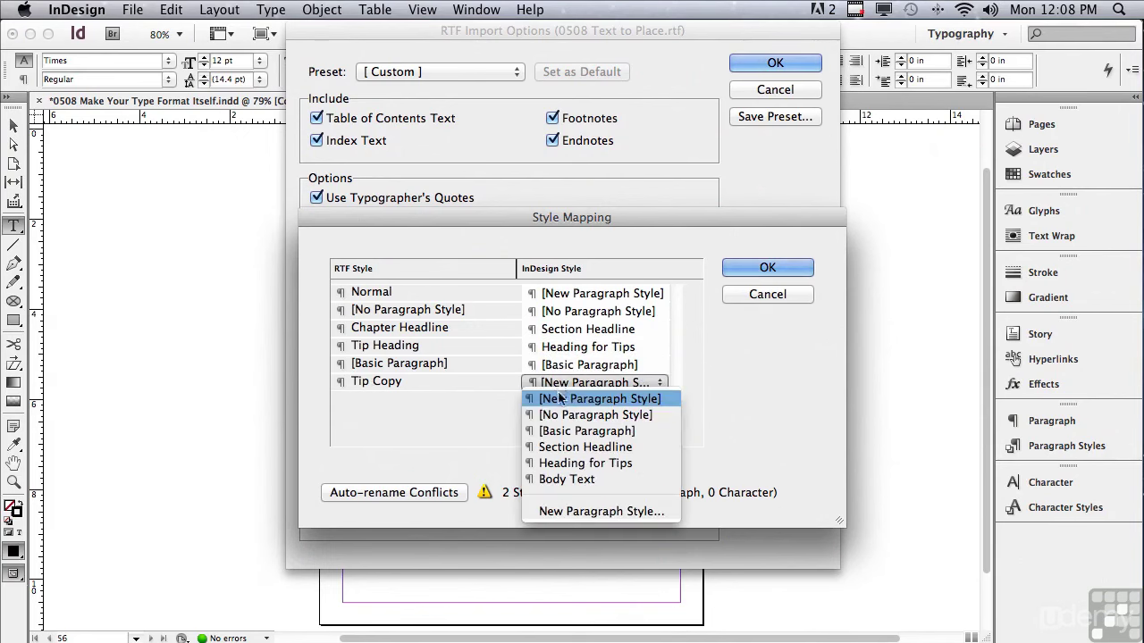
click(573, 476)
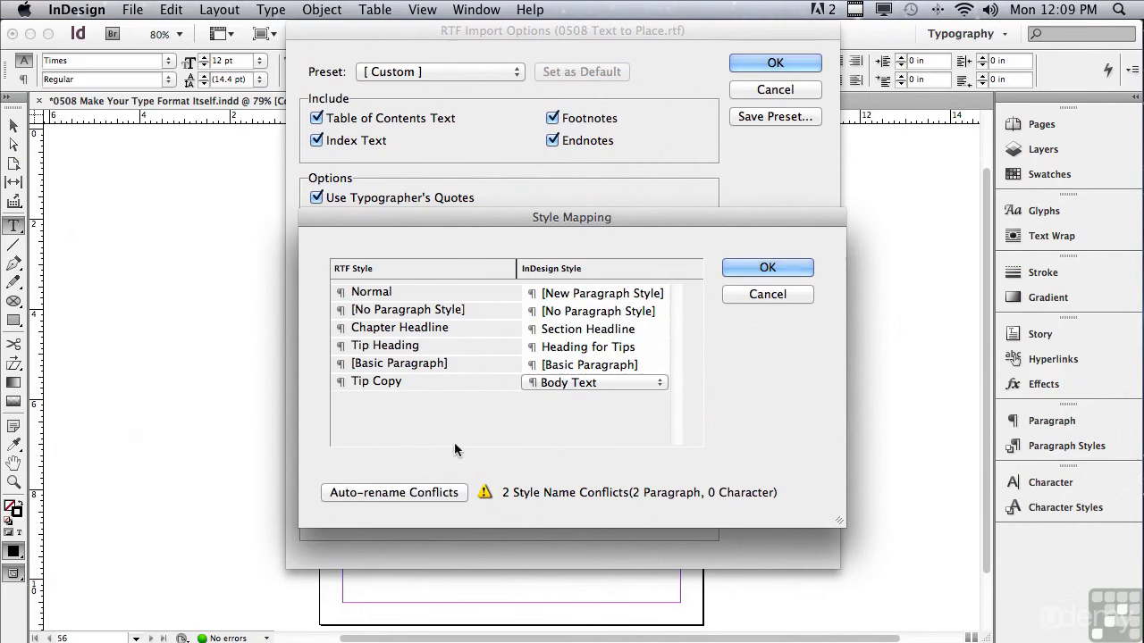
click(734, 270)
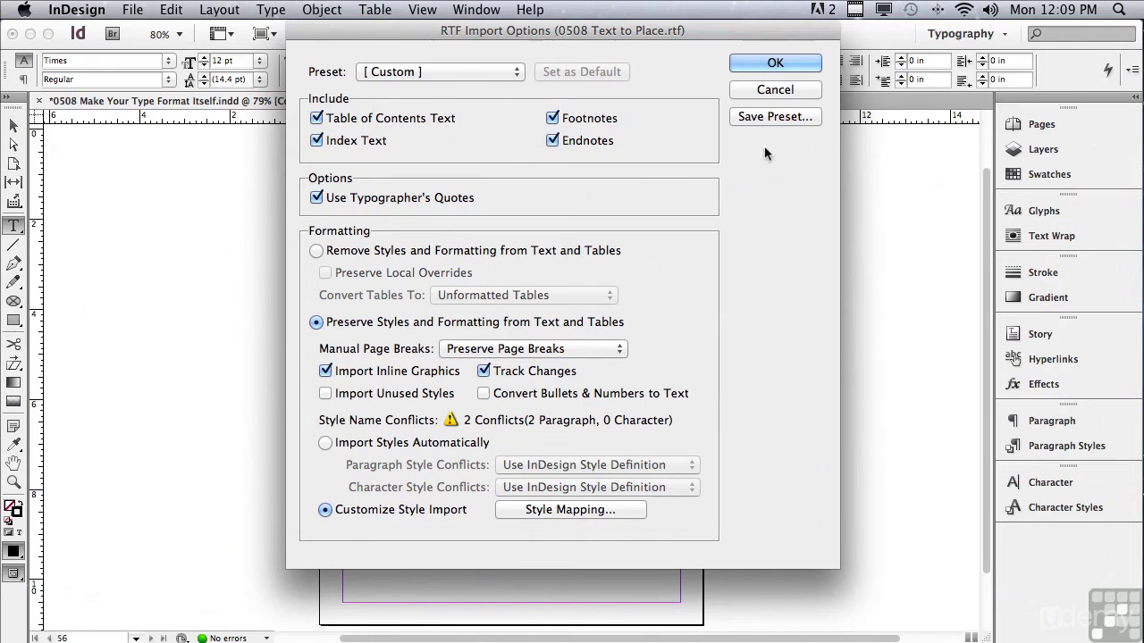
Accept the RTF import options and flow the loaded text into the page's margin area
click(771, 66)
click(432, 206)
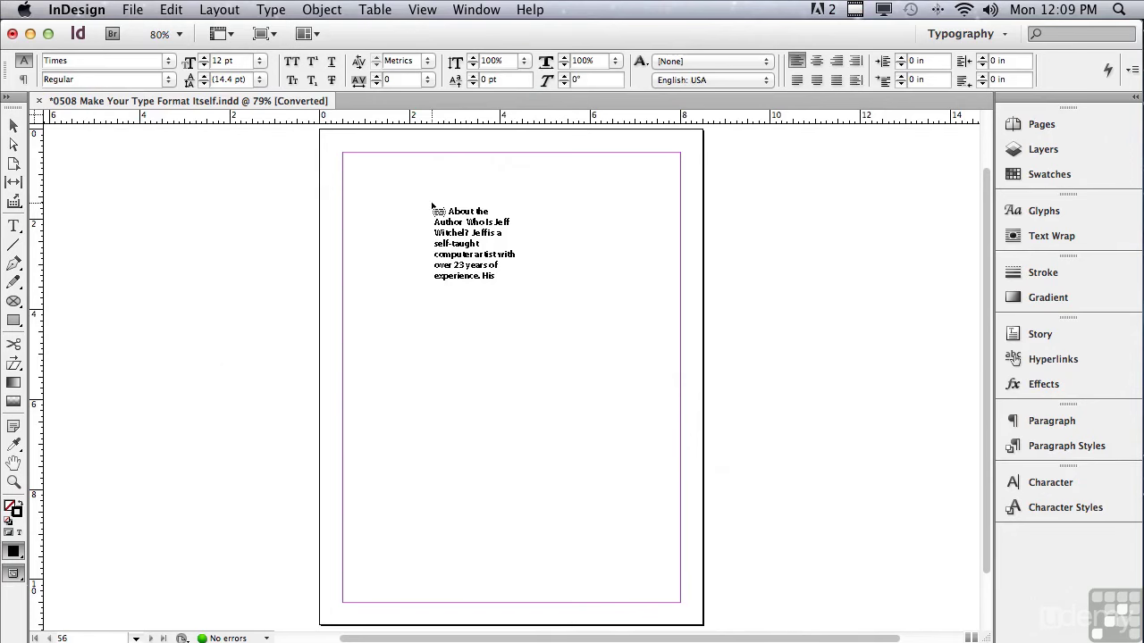
click(432, 205)
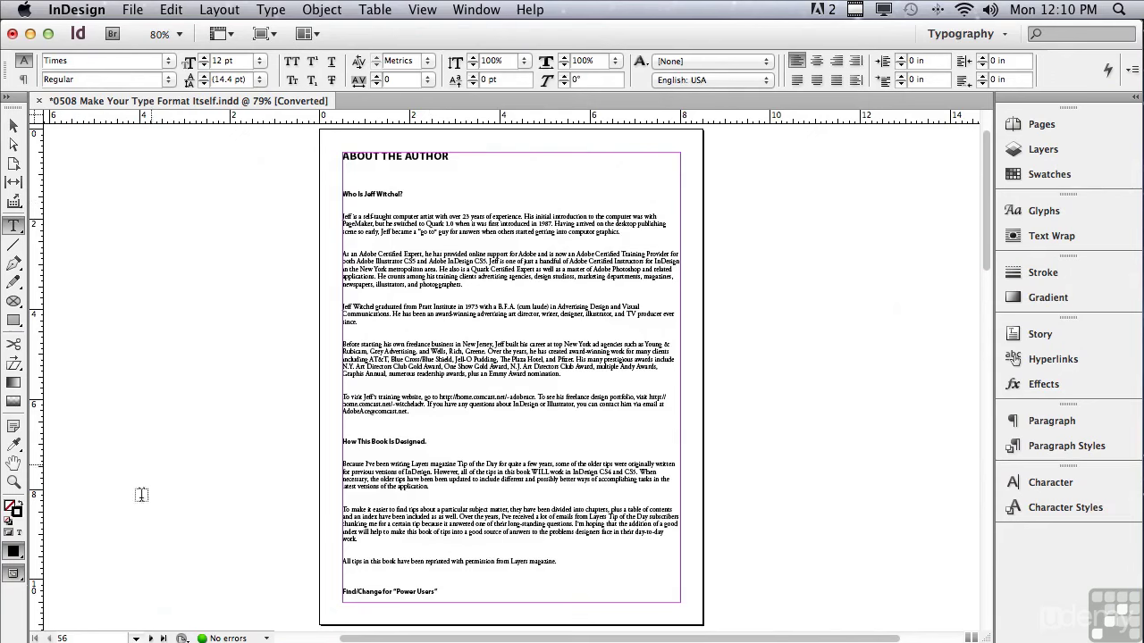
Display the document's paragraph styles and show the hidden characters in the placed text
click(13, 482)
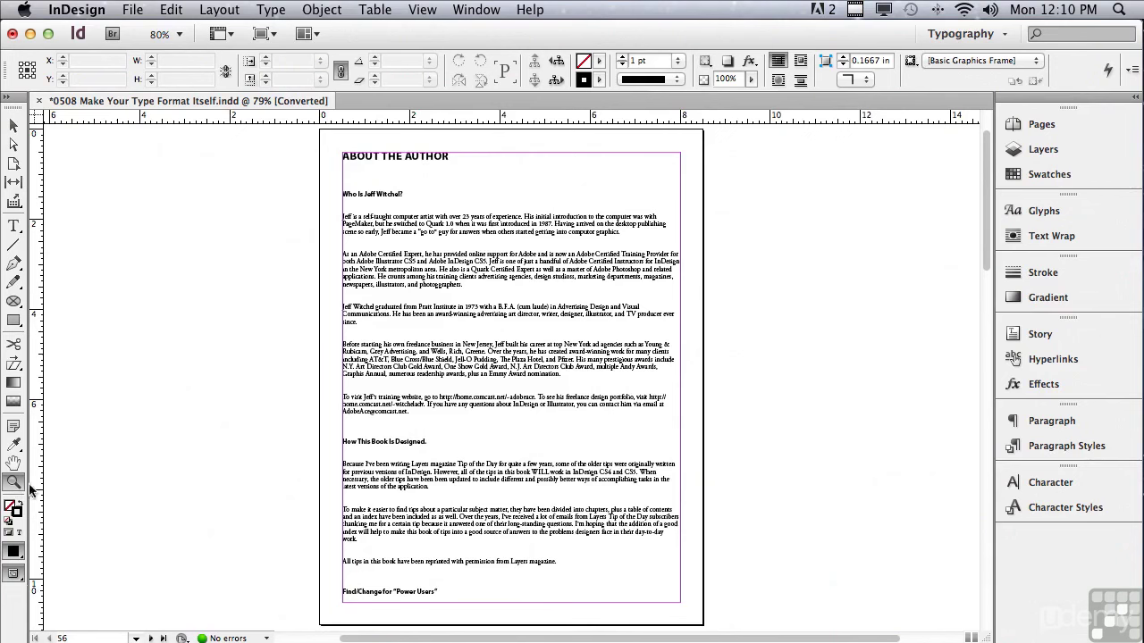
click(1063, 451)
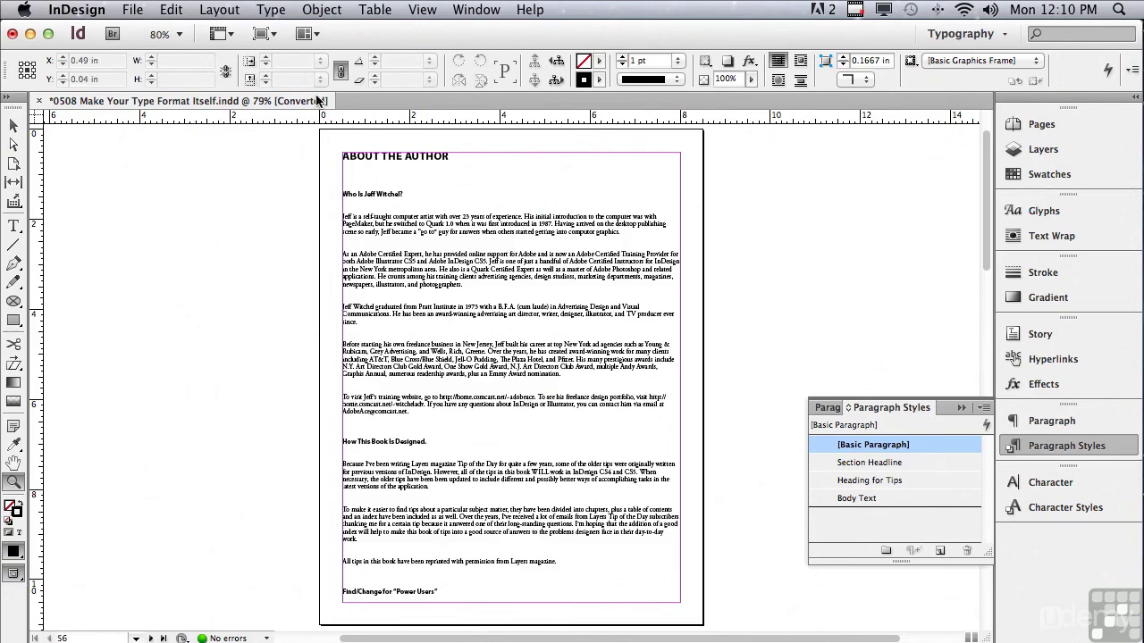
click(266, 13)
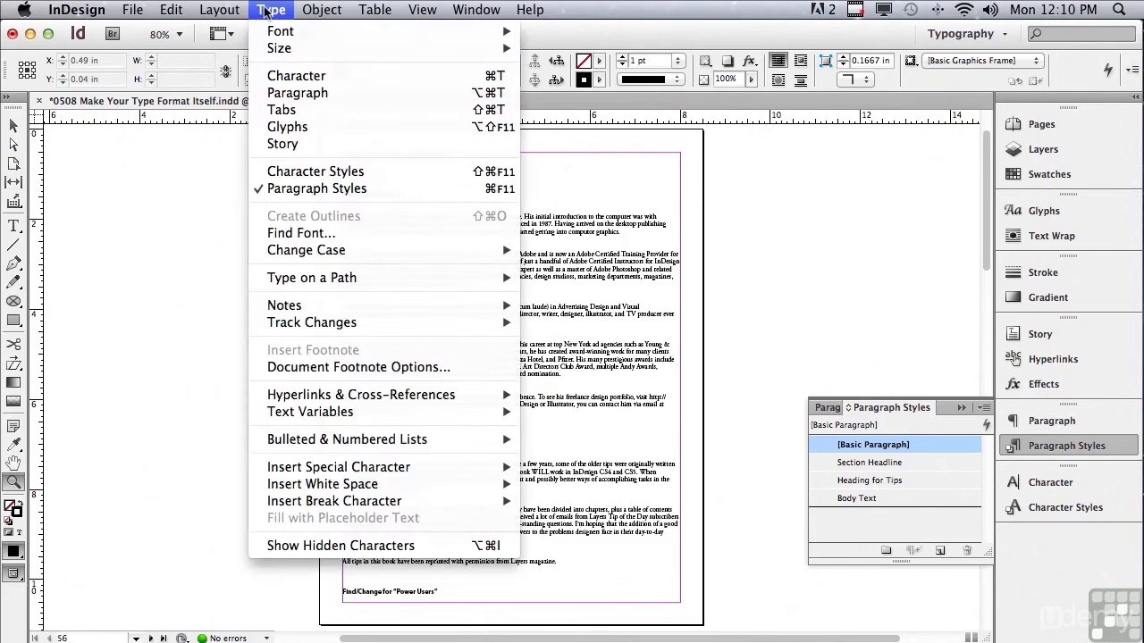
click(277, 545)
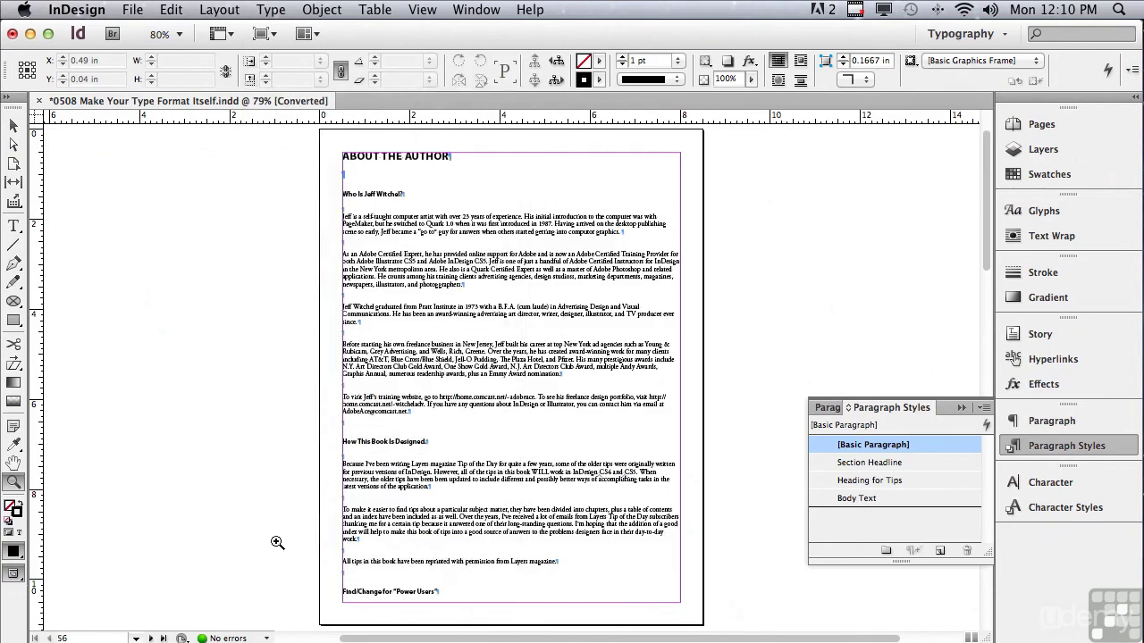
drag(316, 132, 716, 466)
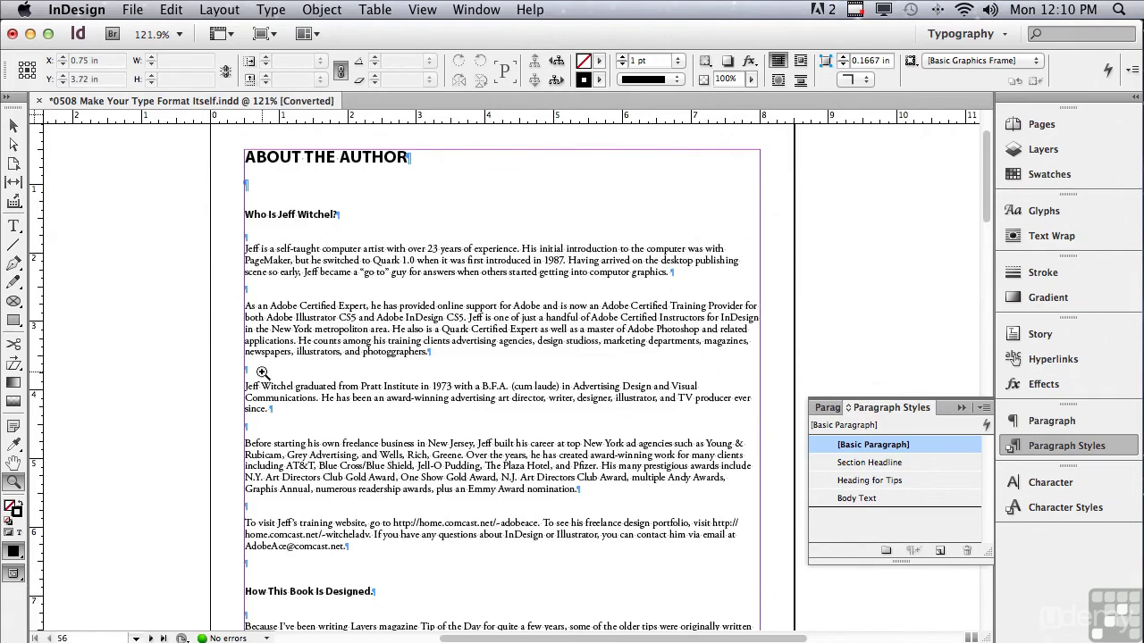
Set up a text Find/Change query that searches for two consecutive End of Paragraph characters (^p^p)
click(168, 9)
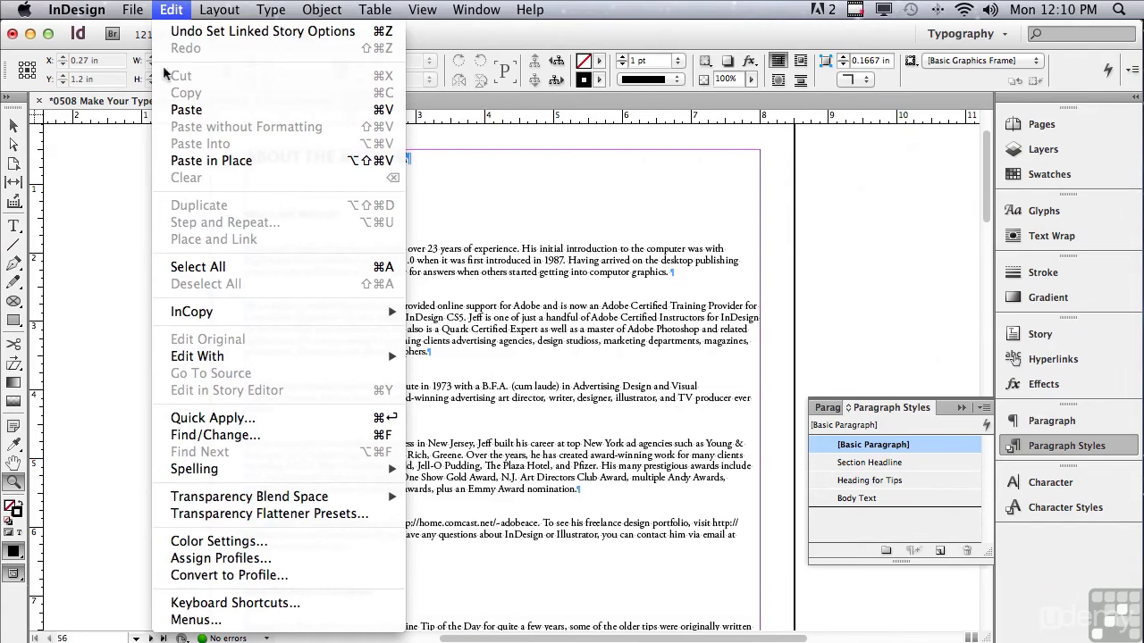
click(198, 435)
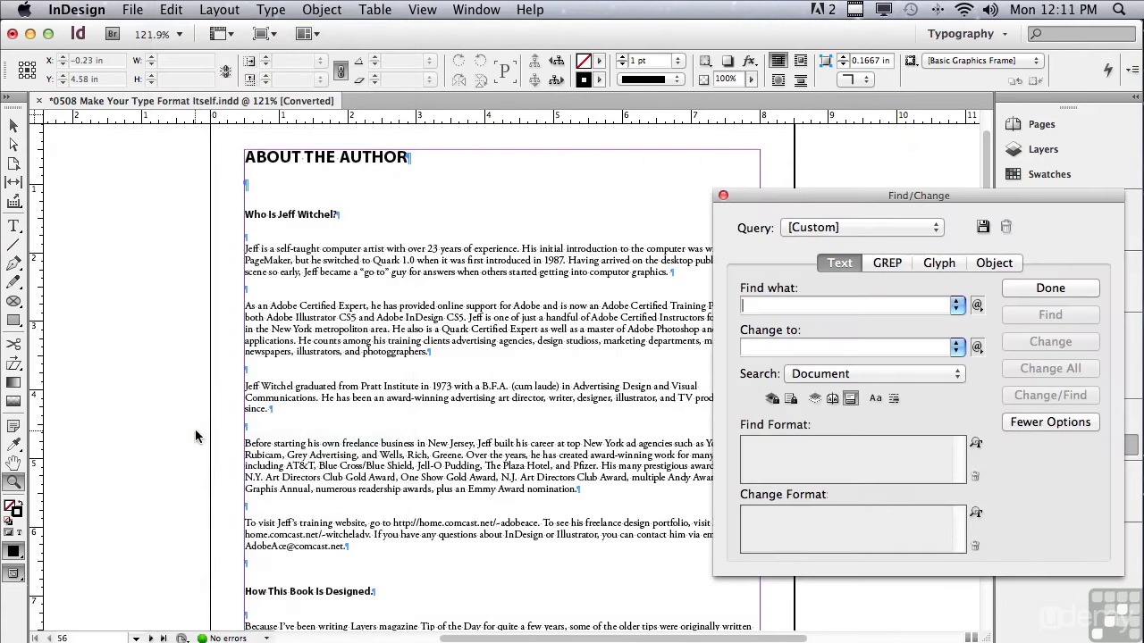
click(977, 306)
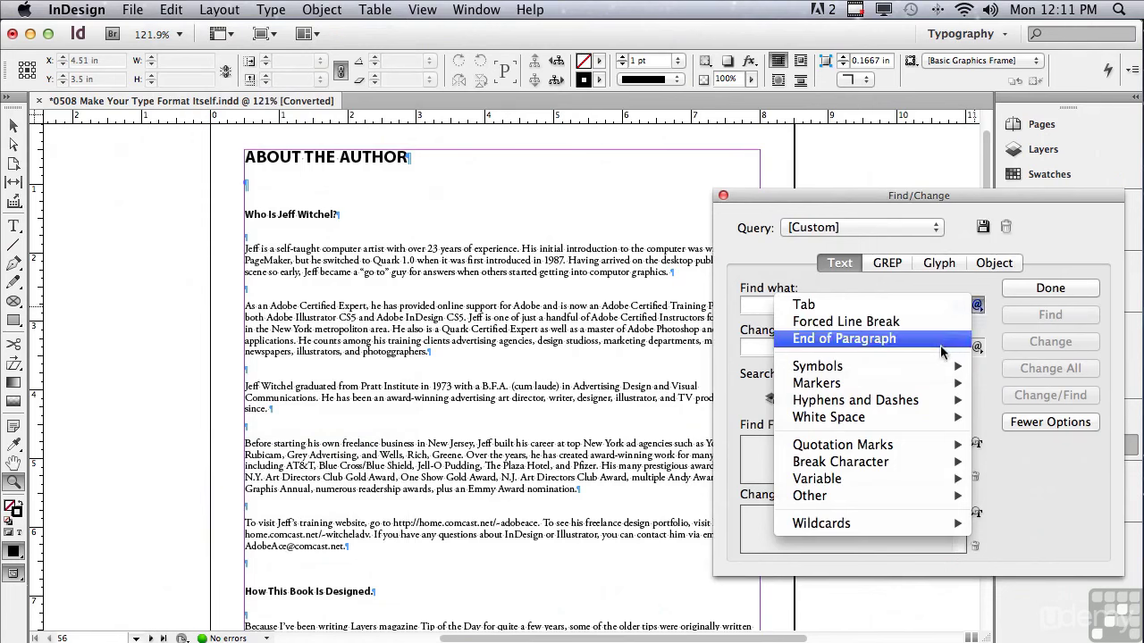
click(939, 345)
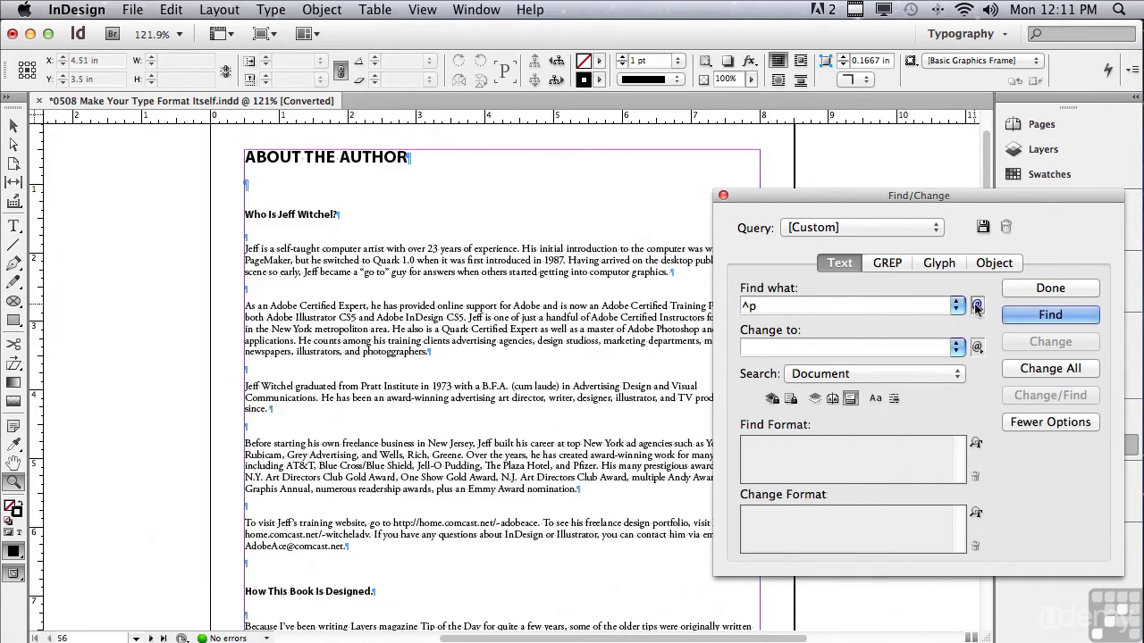
click(977, 305)
click(935, 345)
Set the replacement to a single End of Paragraph character (^p), find the first match after the ABOUT THE AUTHOR headline and change it
click(977, 349)
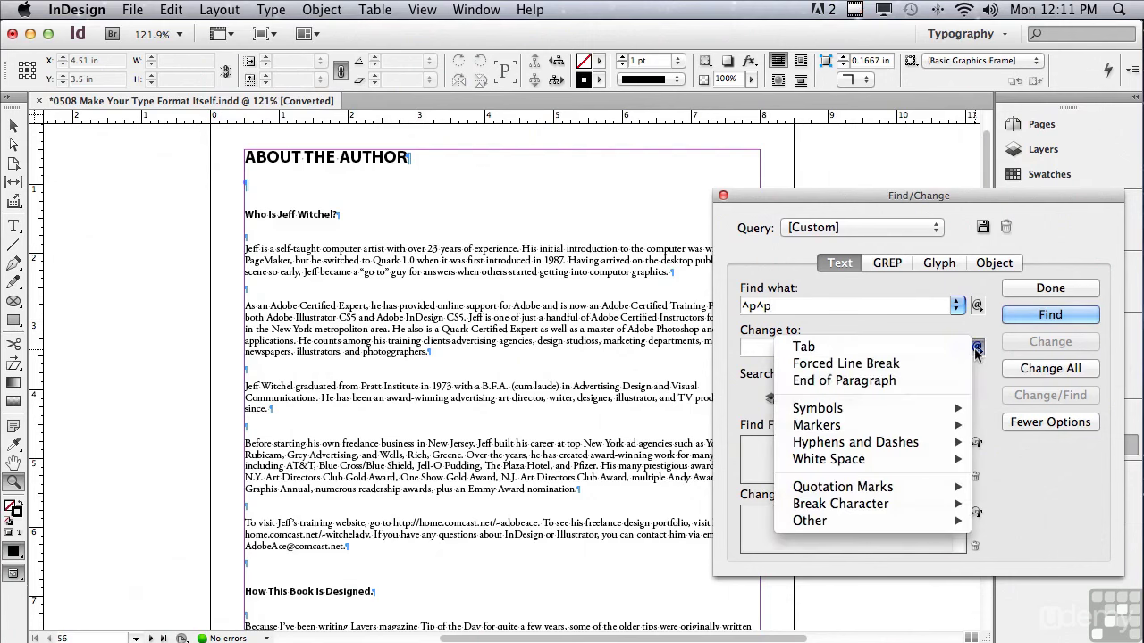
click(923, 382)
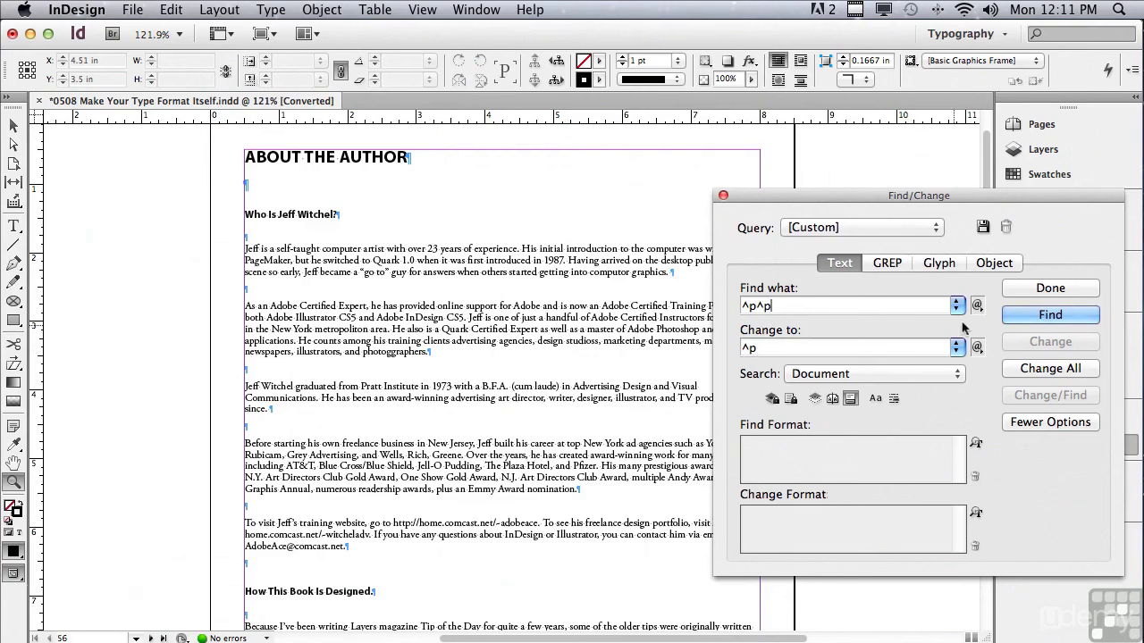
click(1050, 314)
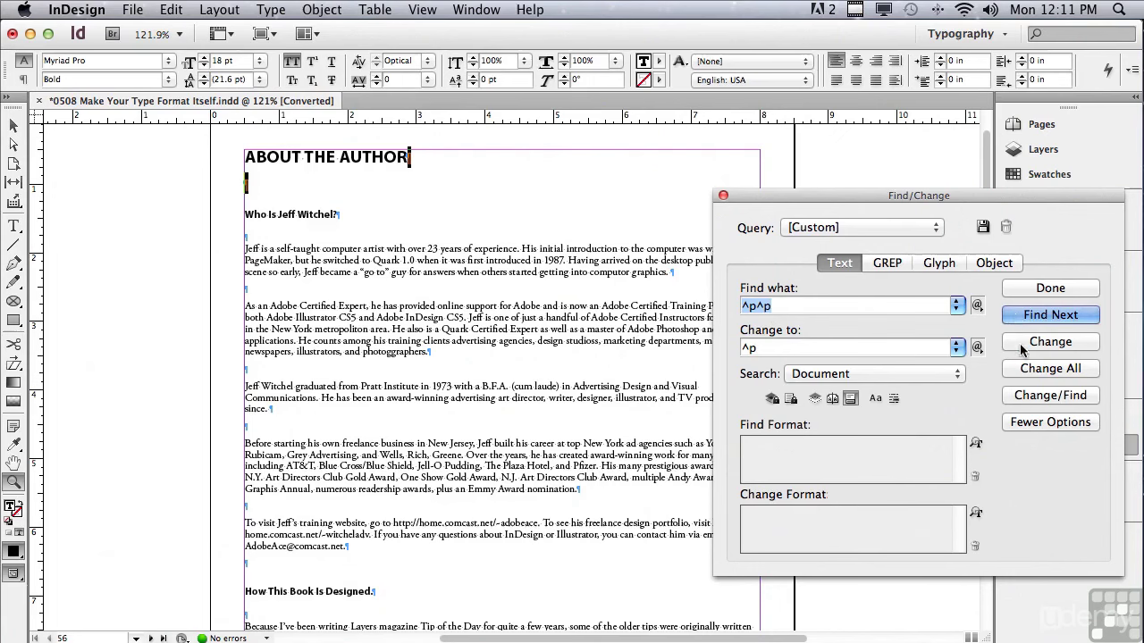
click(1019, 341)
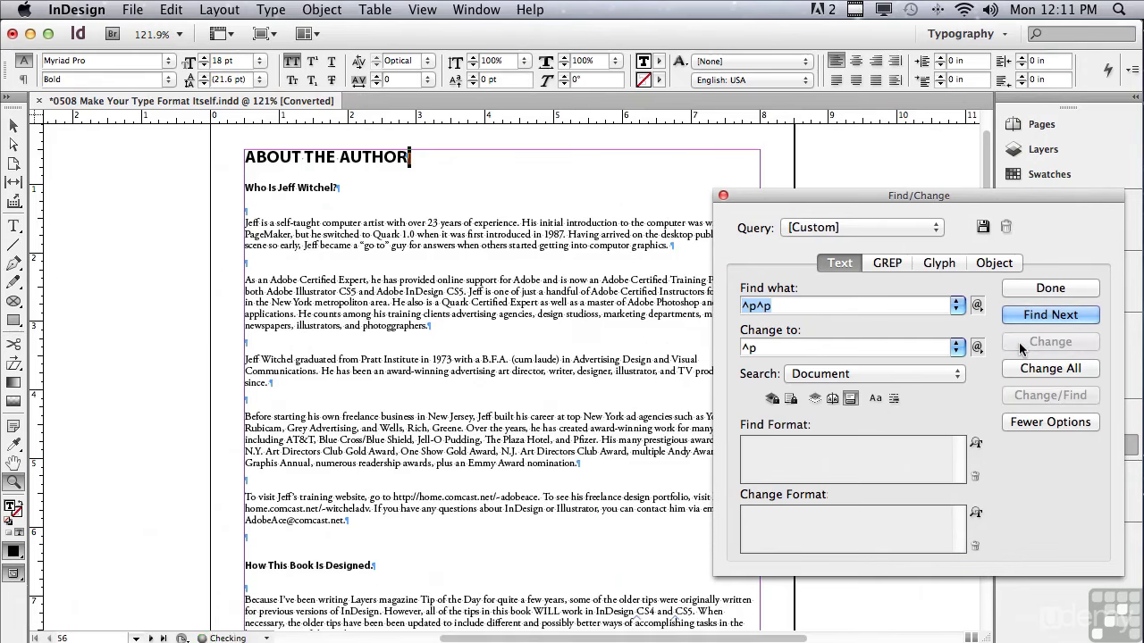
Change all remaining double paragraph returns in the document to single ones
click(1020, 370)
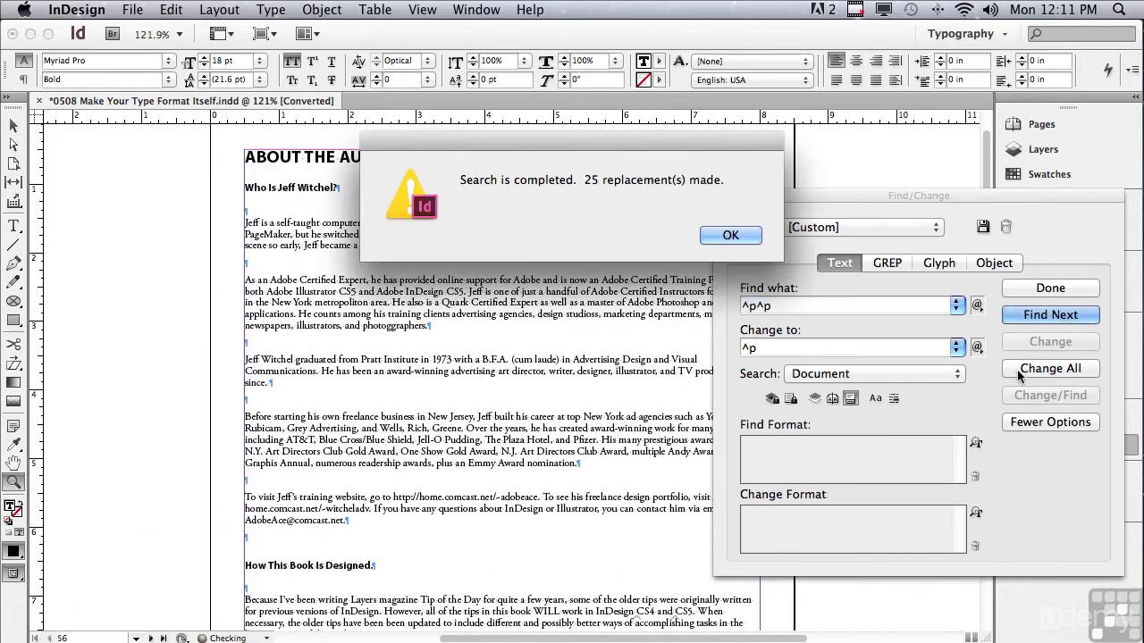
click(730, 235)
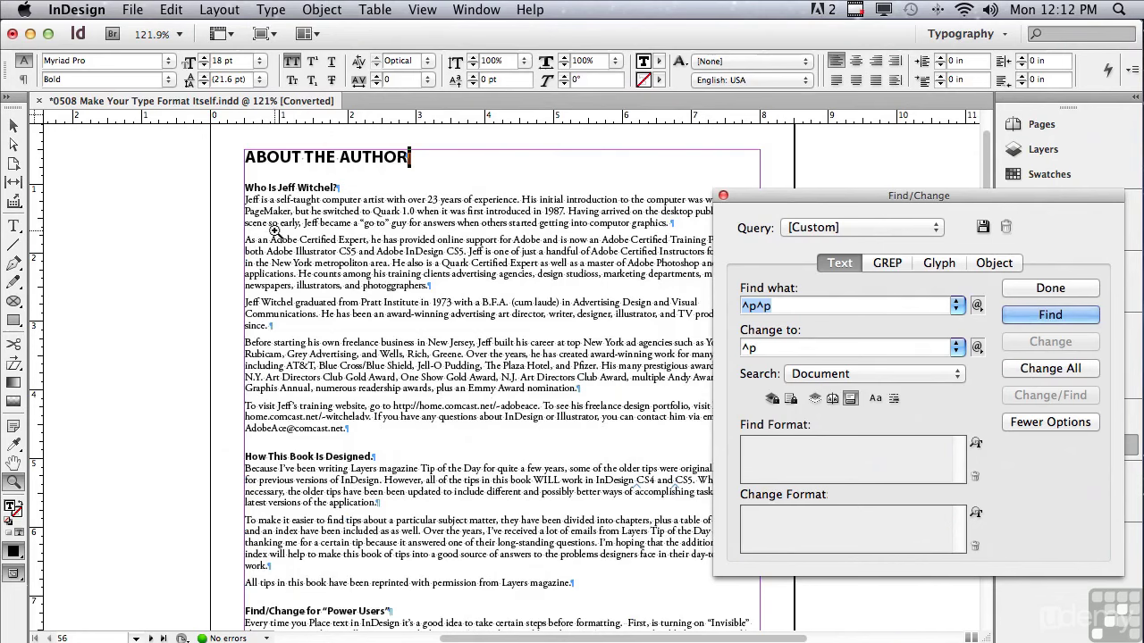
Set the Find/Change query to search for two hyphens (--) and replace them with an Em Dash (^_)
click(771, 306)
drag(772, 306, 736, 305)
text(--)
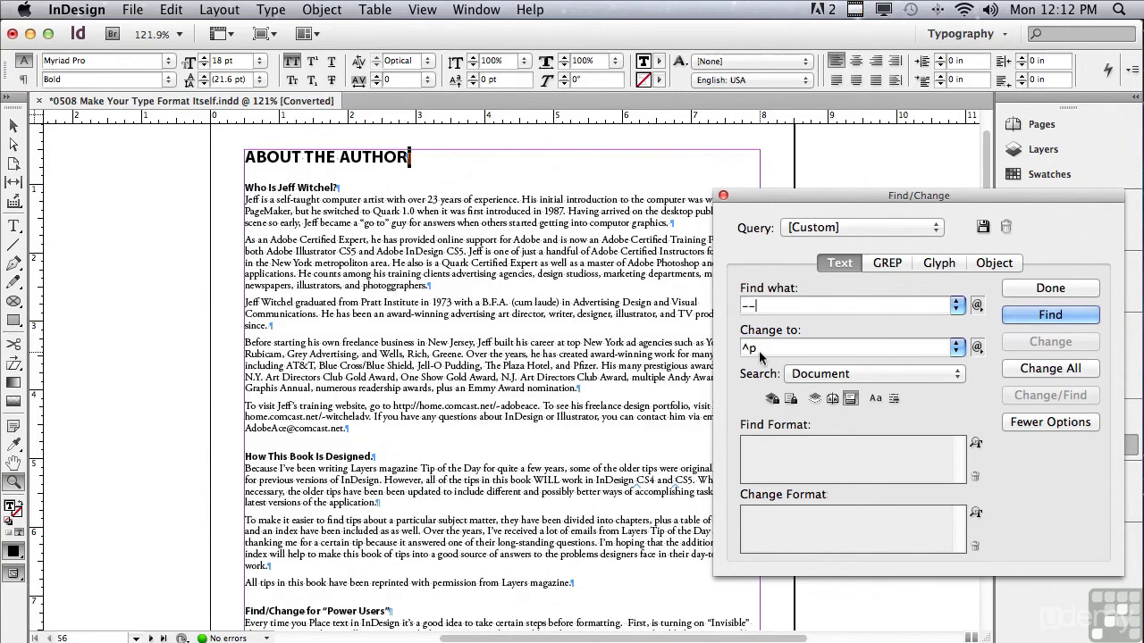
key(Tab)
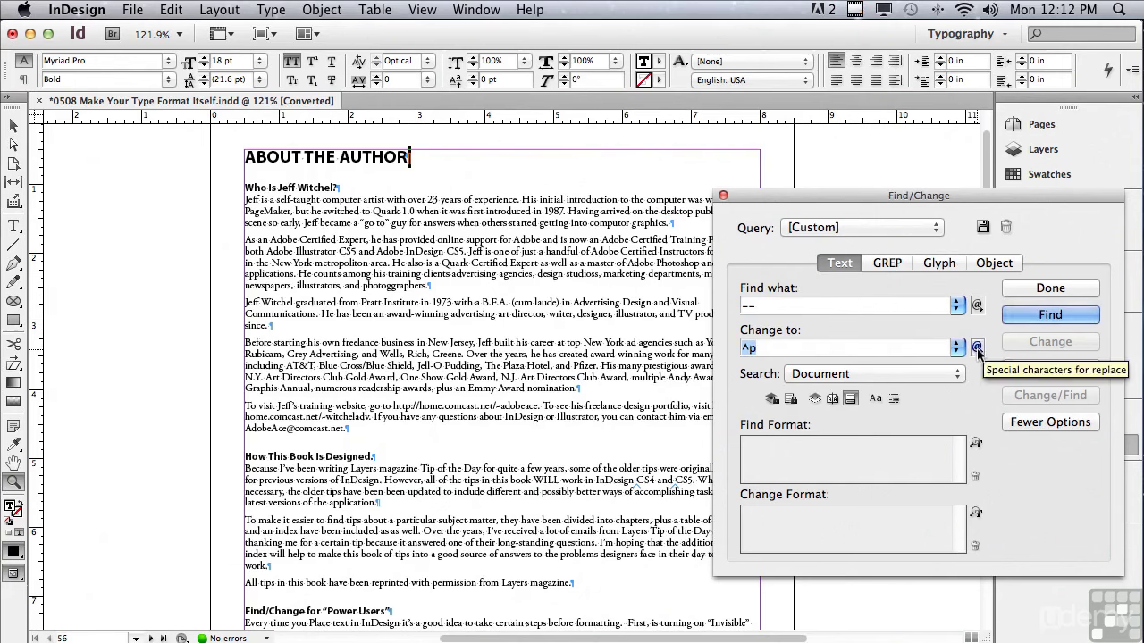
click(976, 349)
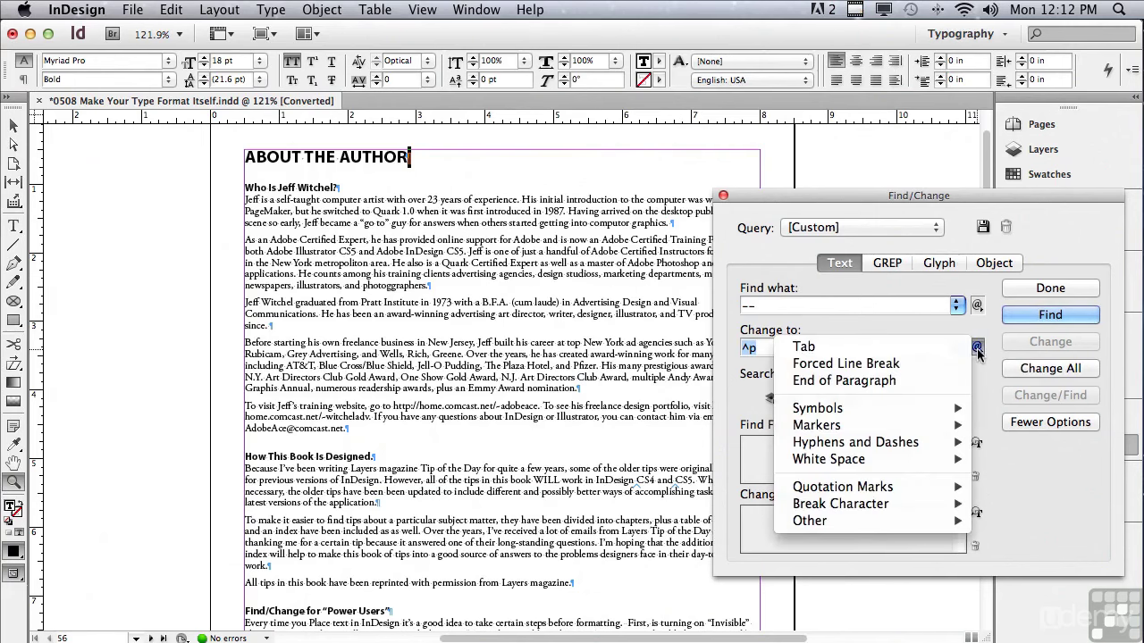
mouse_move(901, 444)
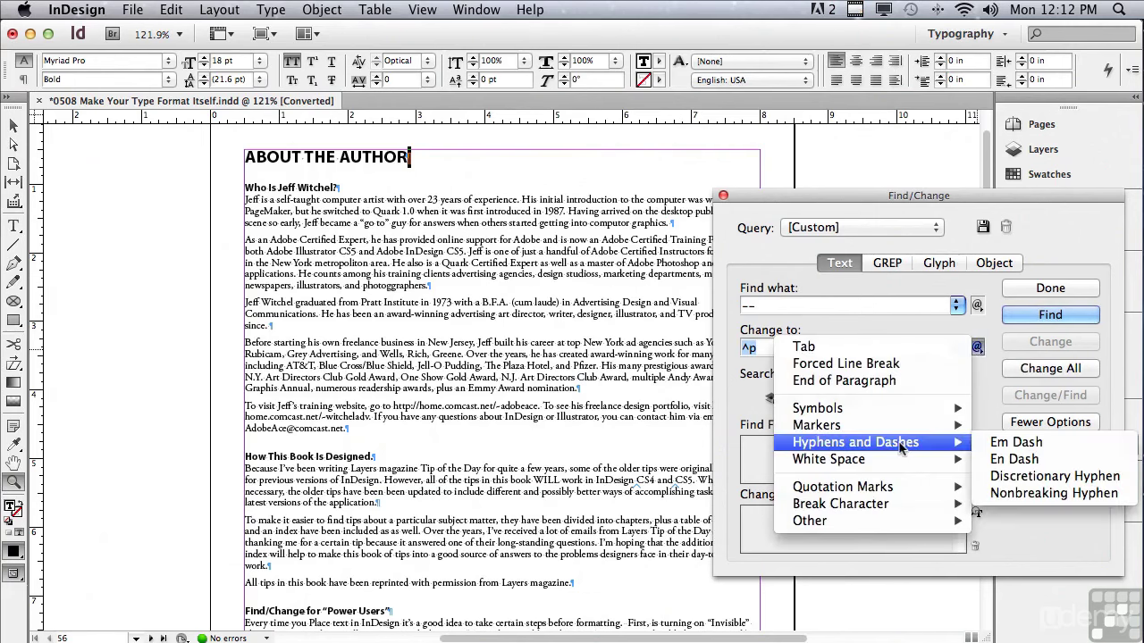
click(1005, 443)
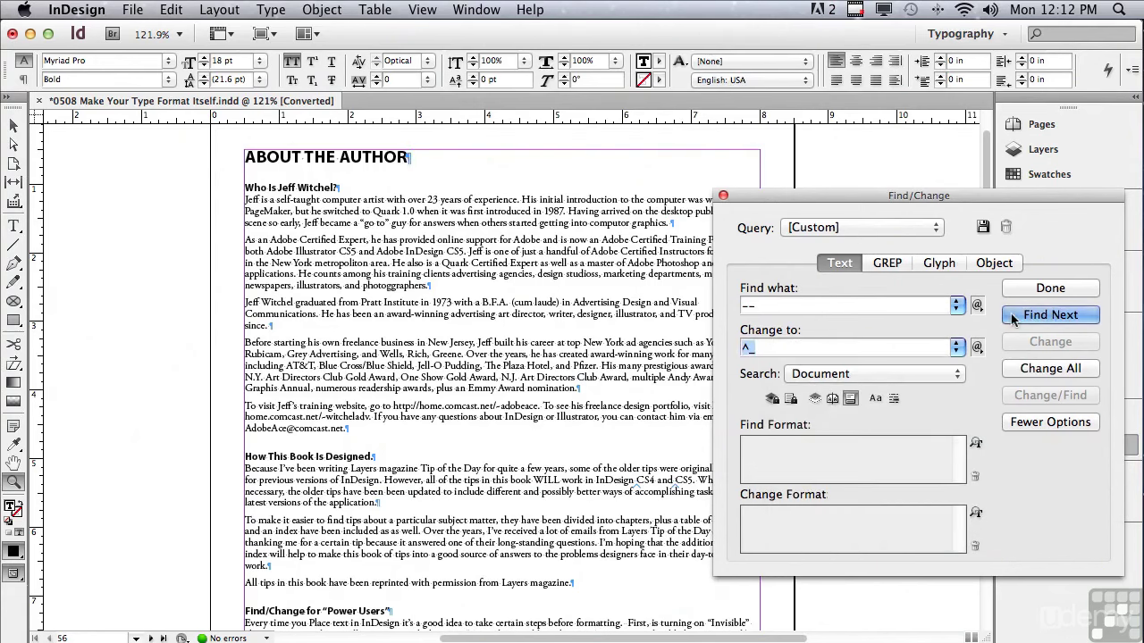
Find the first double hyphen and change it to an em dash, then change all the others in the document
click(1012, 312)
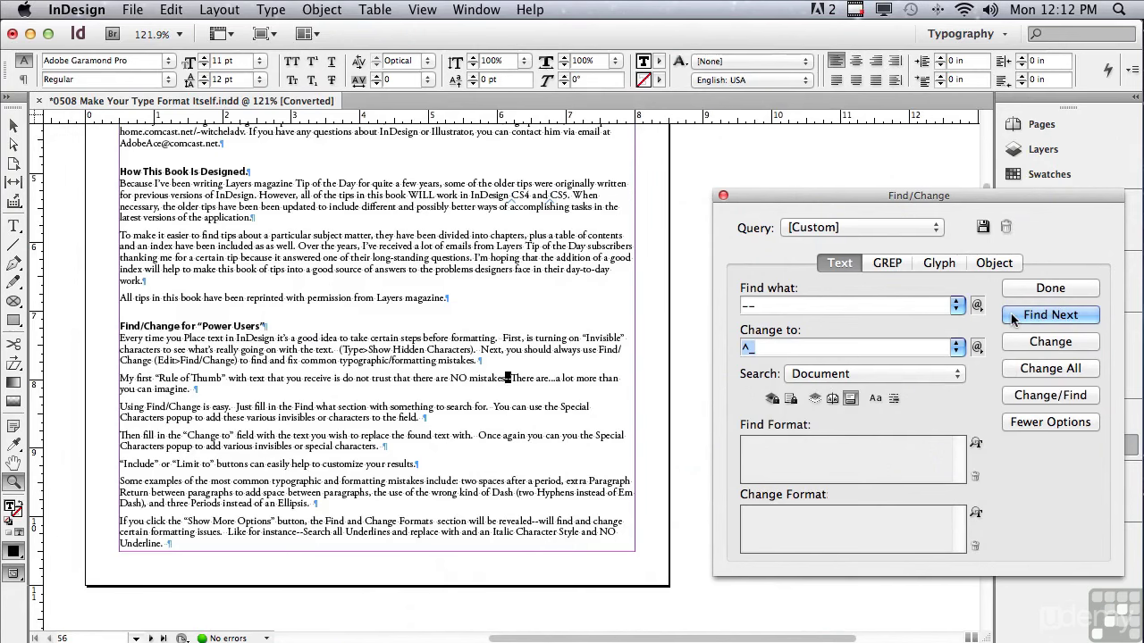
click(1026, 345)
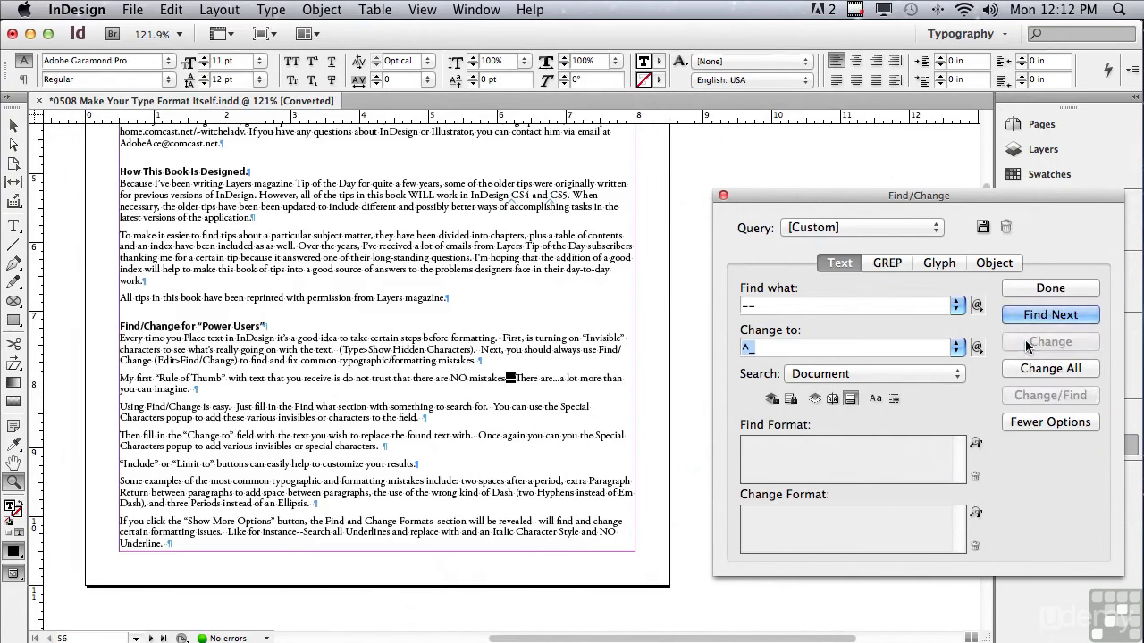
click(1029, 374)
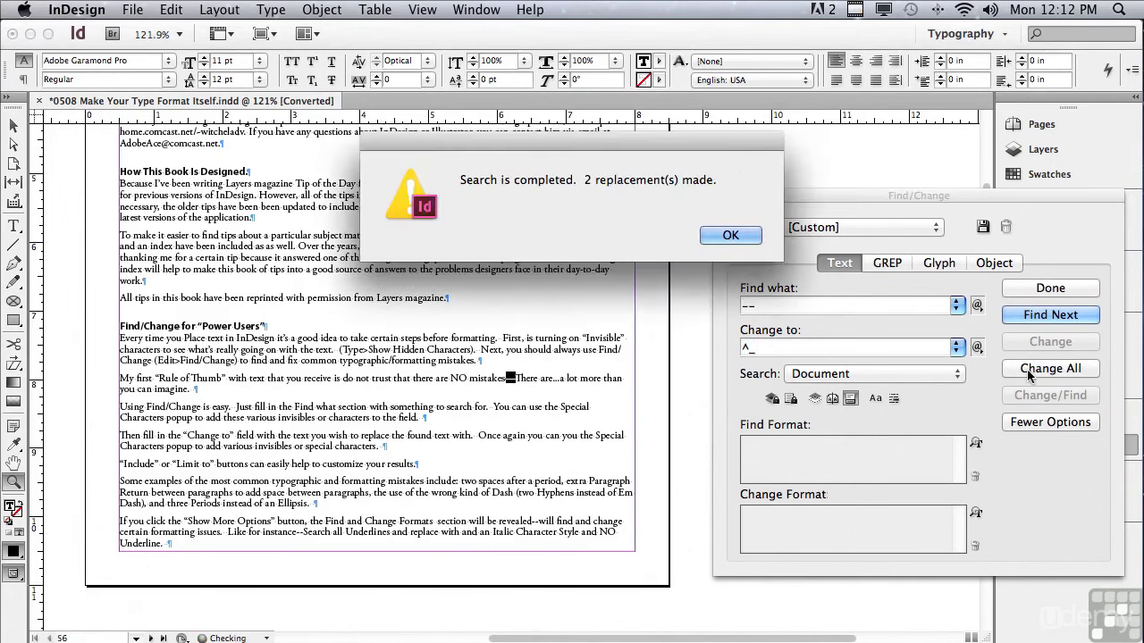
click(750, 234)
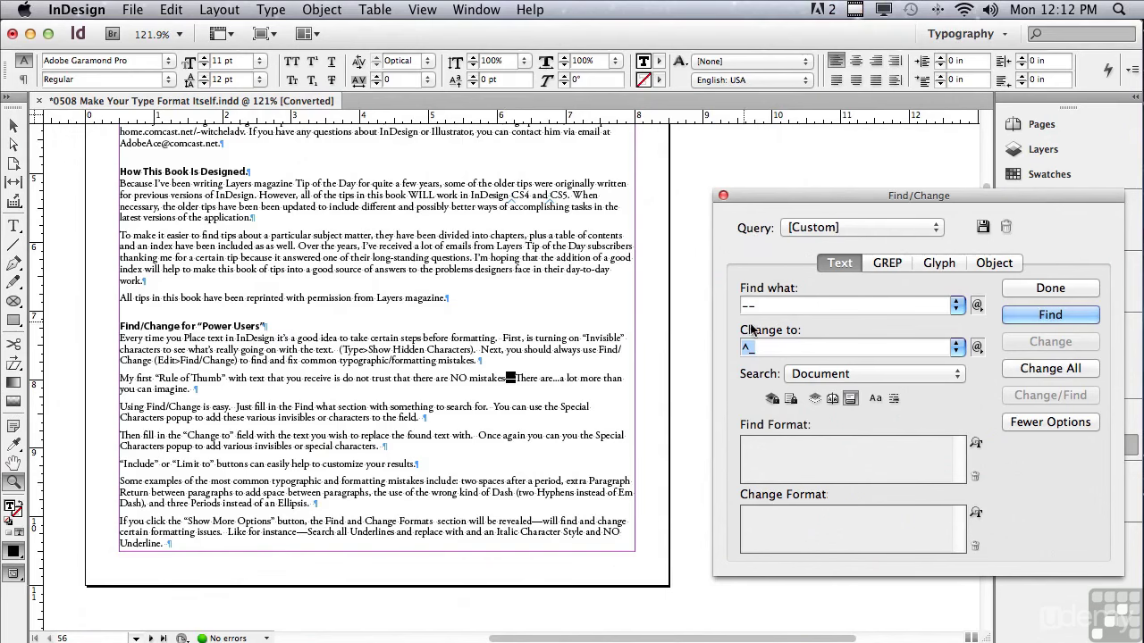
Replace double spaces with a single space throughout the document, changing the first match individually before changing all the rest
drag(757, 305, 724, 296)
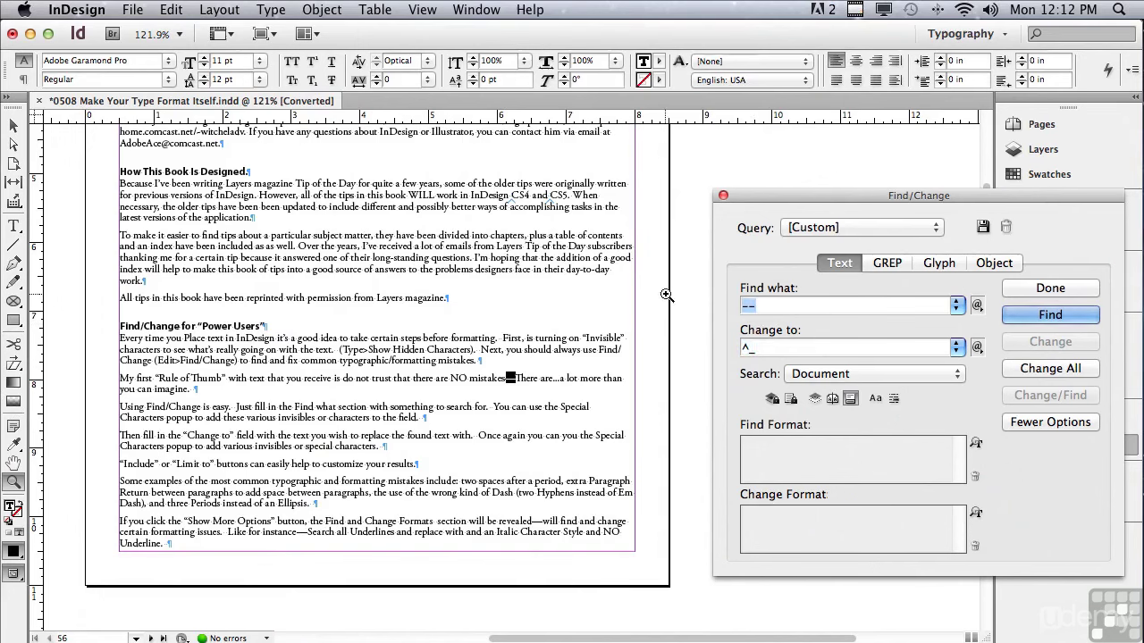
key(BackSpace)
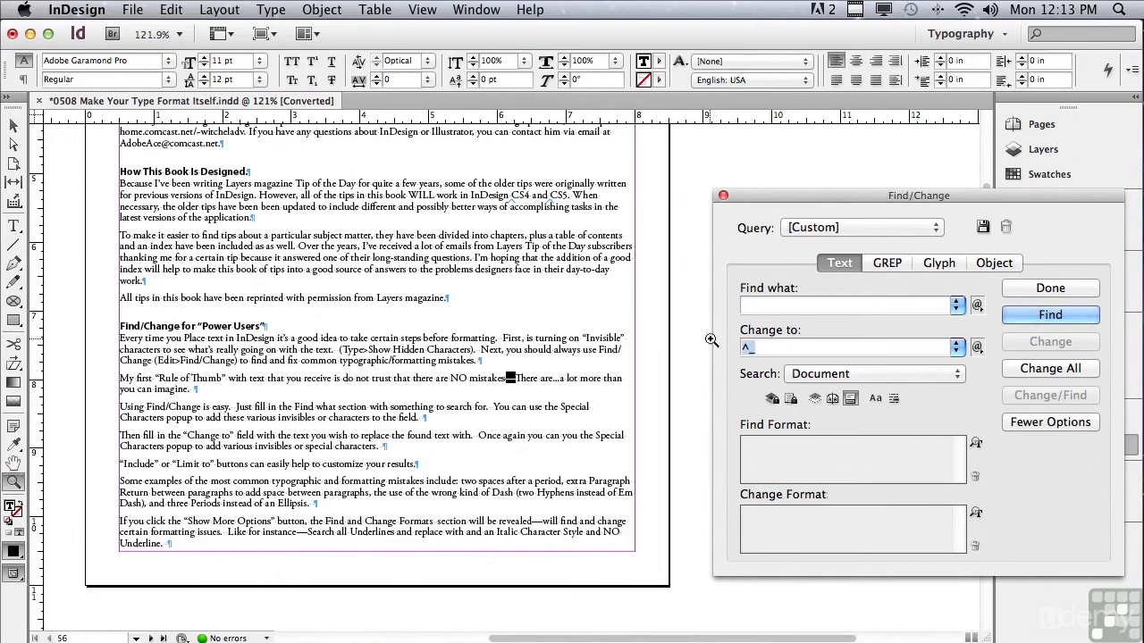
key(BackSpace)
key(BackSpace)
click(1034, 321)
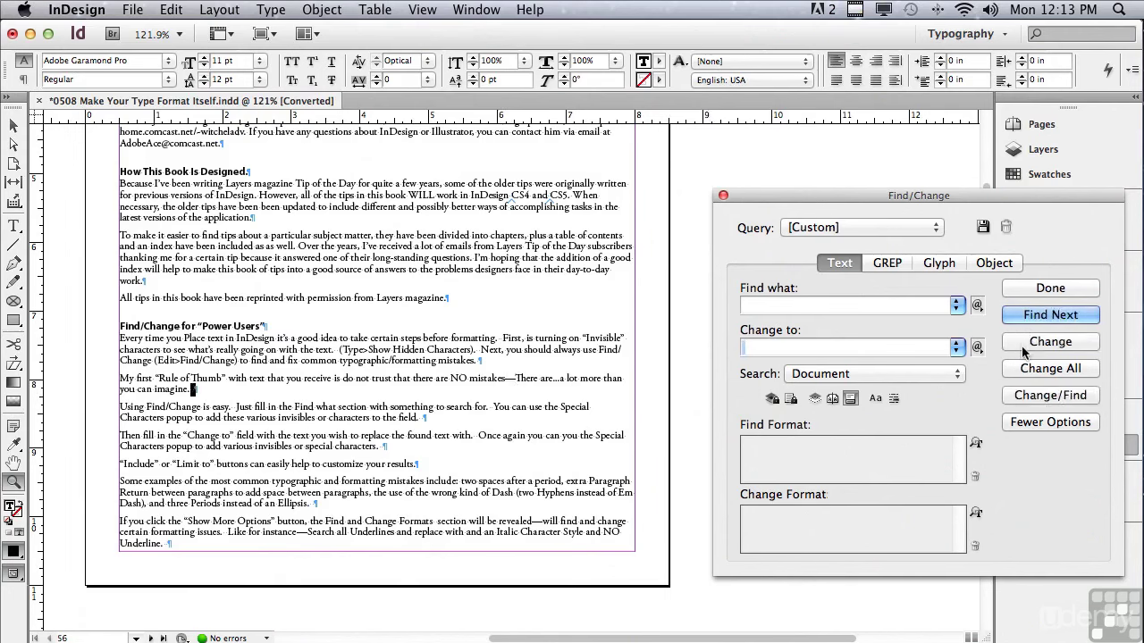
click(1023, 343)
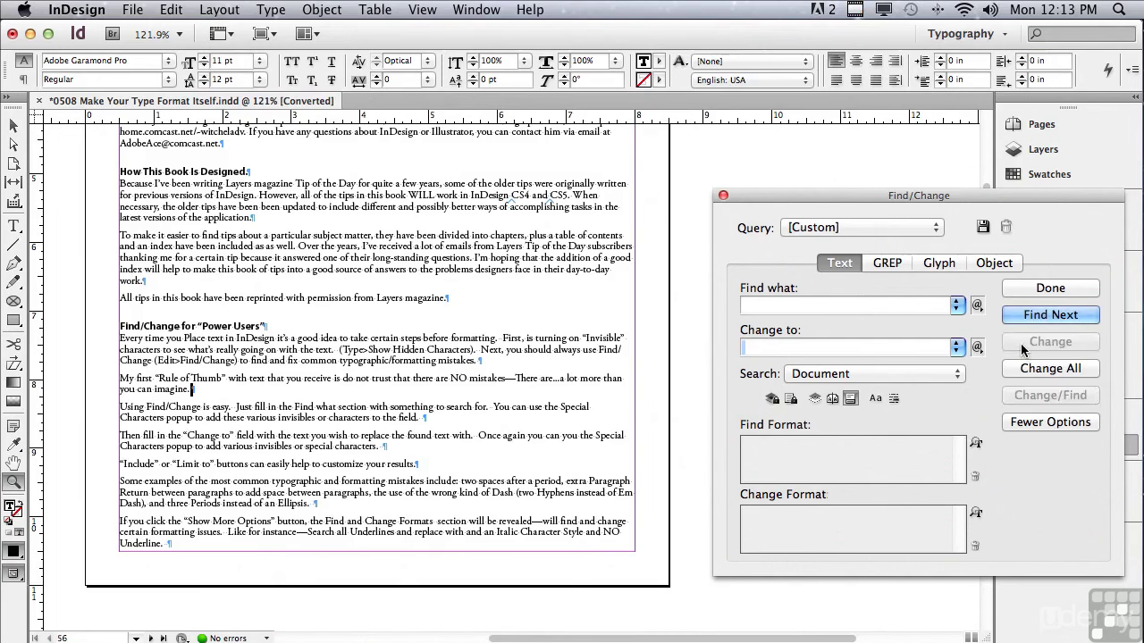
click(1027, 368)
click(738, 234)
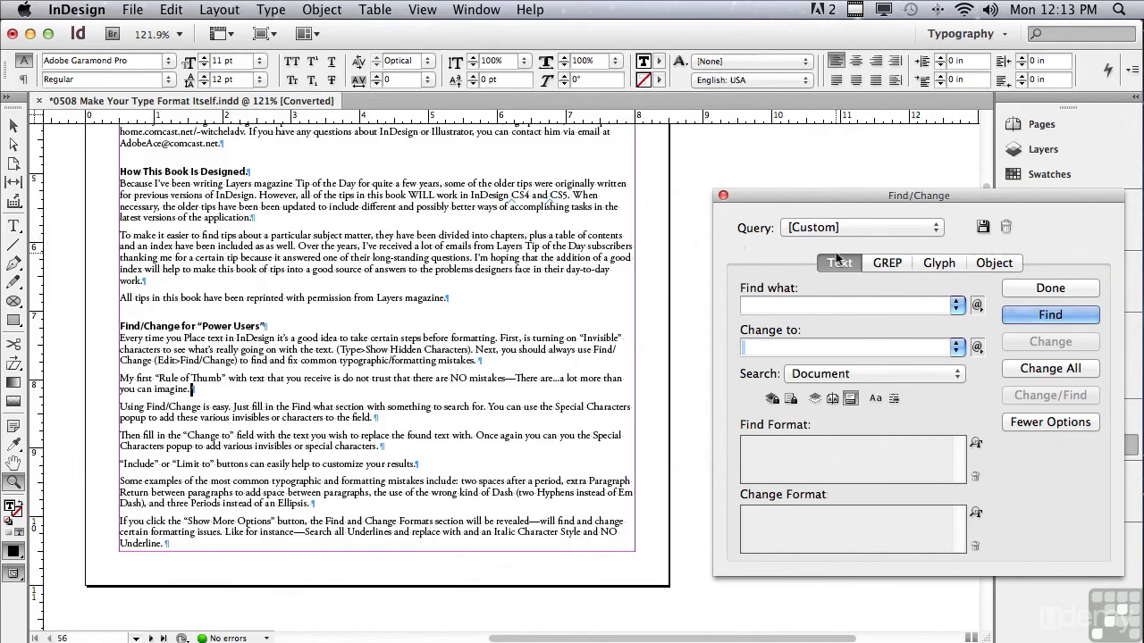
Set the Find/Change query to search for three periods (...) and replace them with the Ellipsis symbol (^e)
click(798, 309)
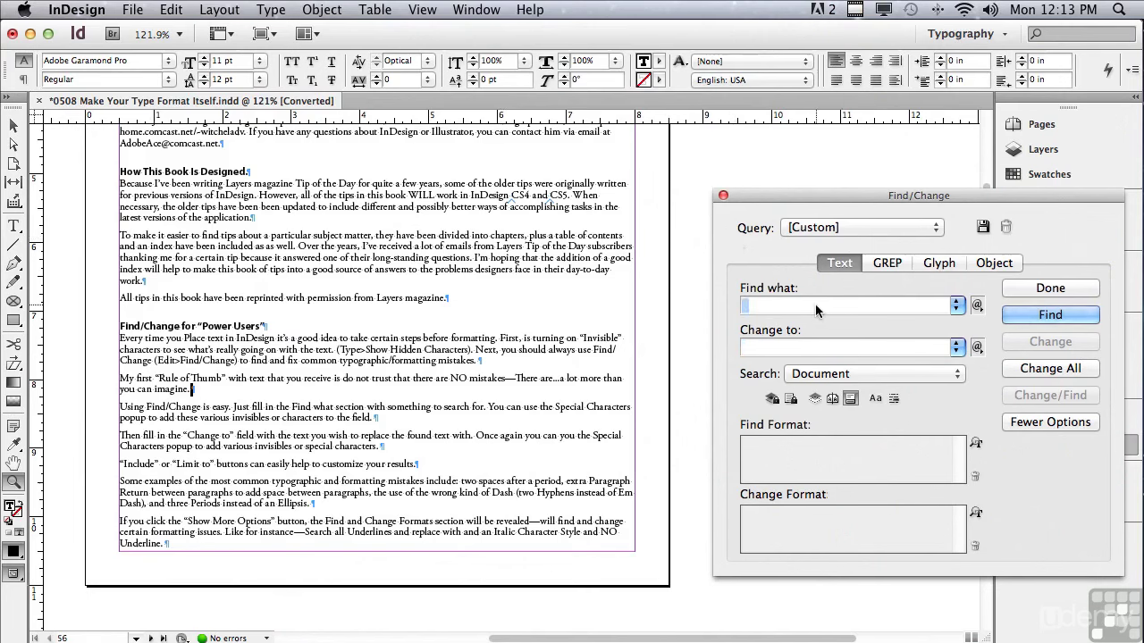
text(...)
click(794, 350)
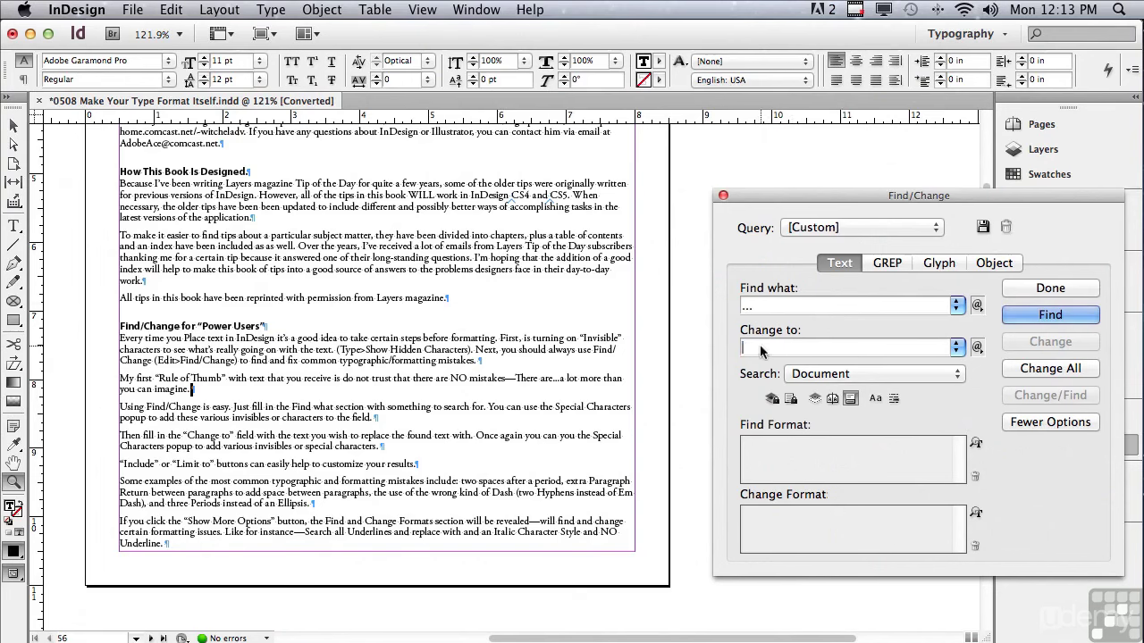
click(976, 347)
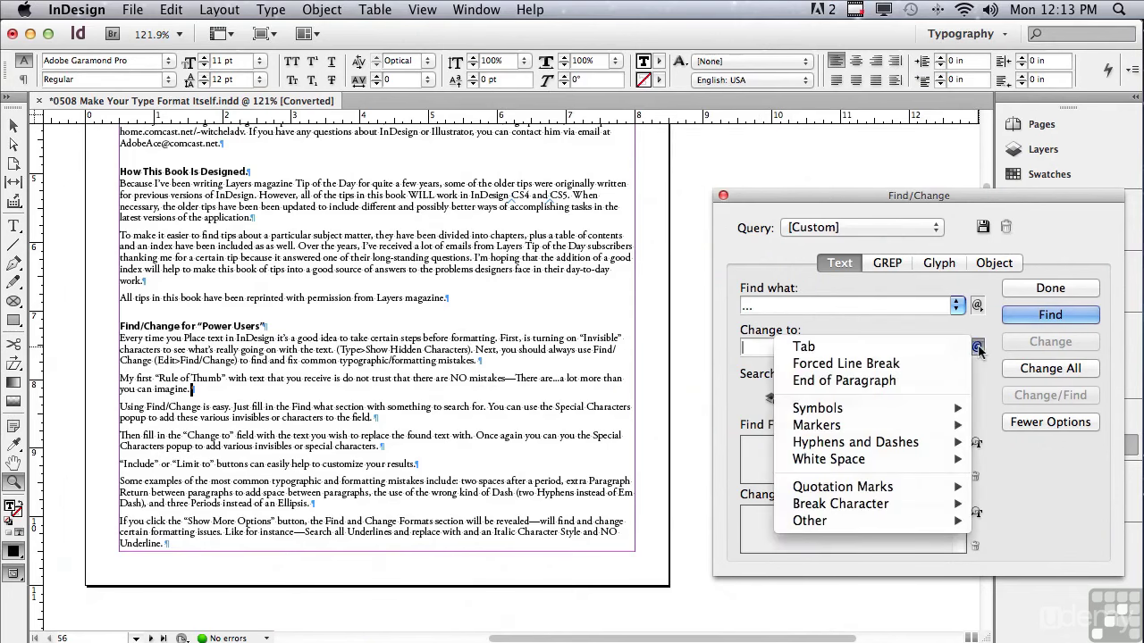
mouse_move(869, 415)
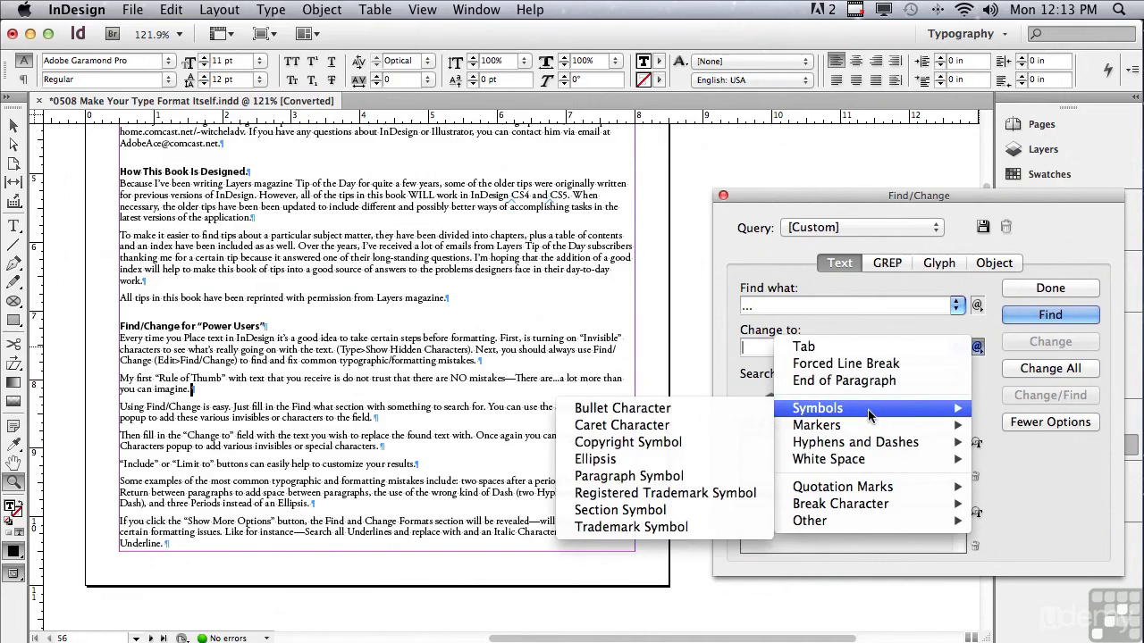
click(670, 459)
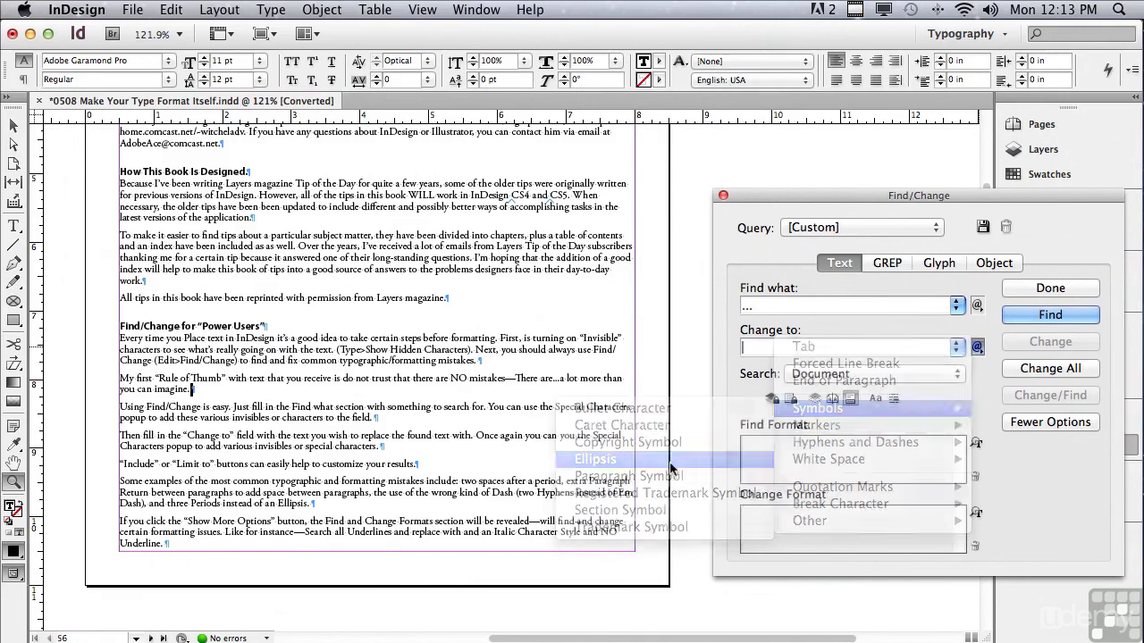
Find the three periods in the "Rule of Thumb" paragraph, change them to an ellipsis, and search for further matches
click(1060, 323)
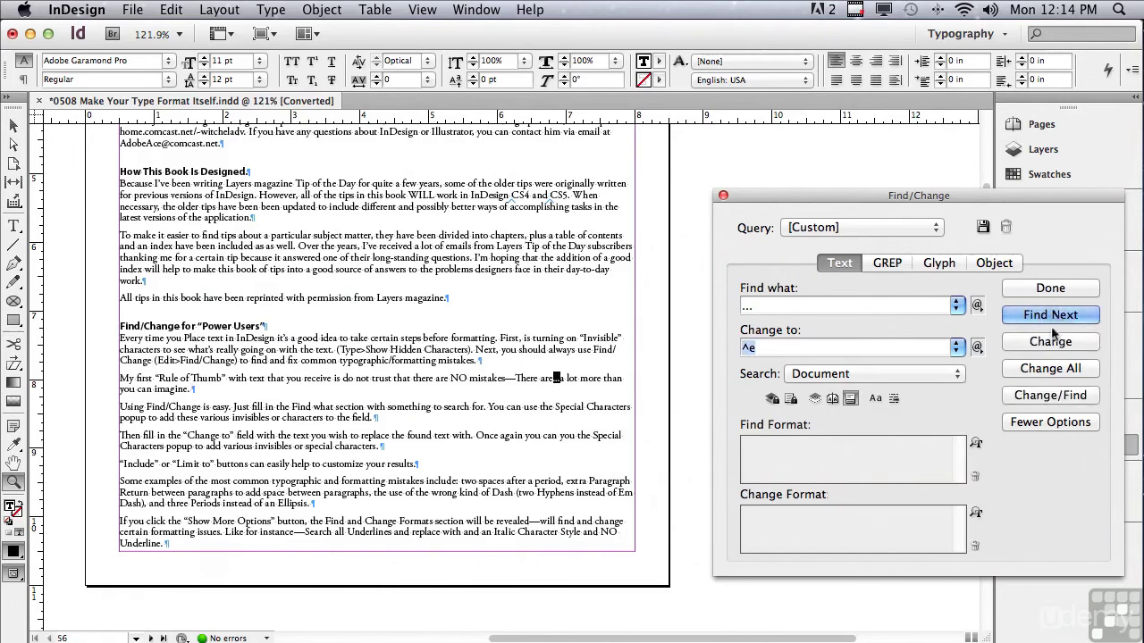
click(1043, 341)
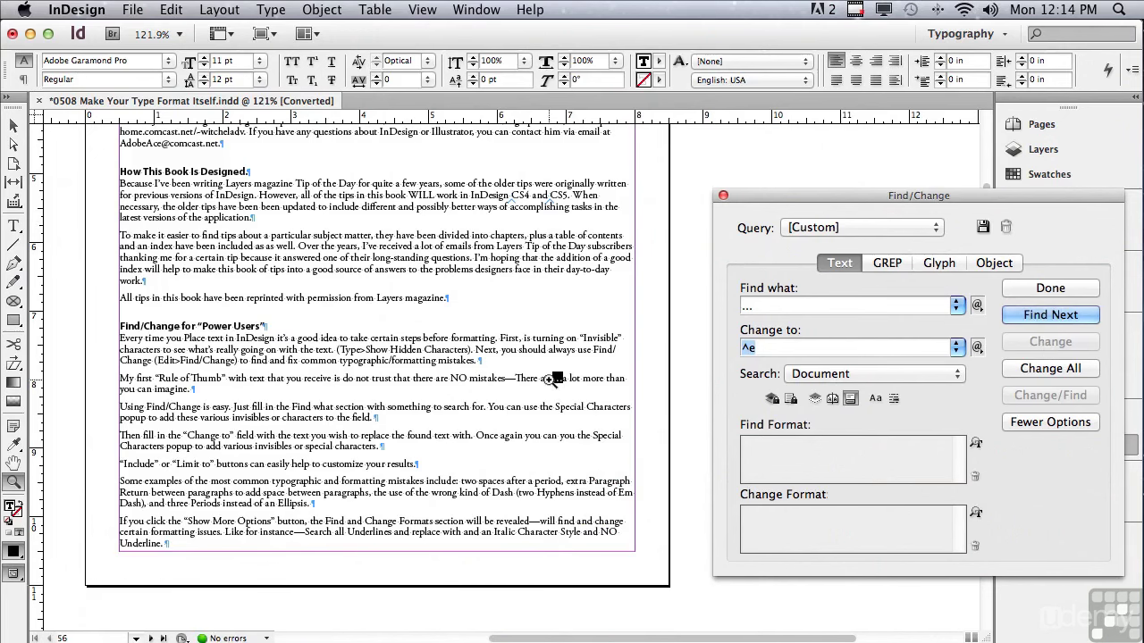
click(1027, 314)
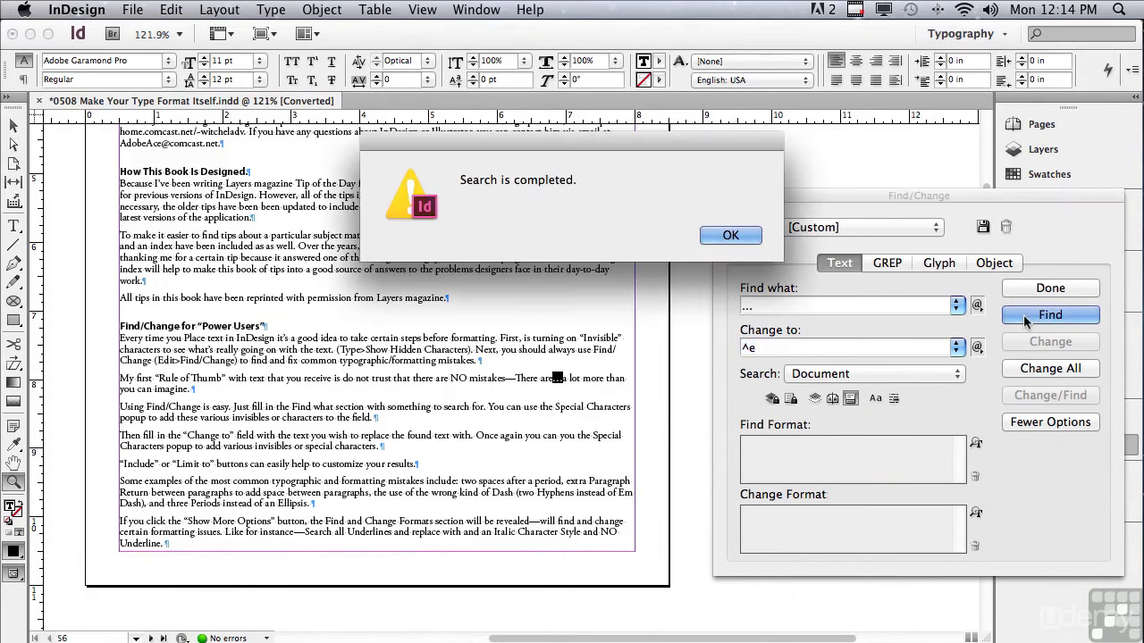
click(730, 236)
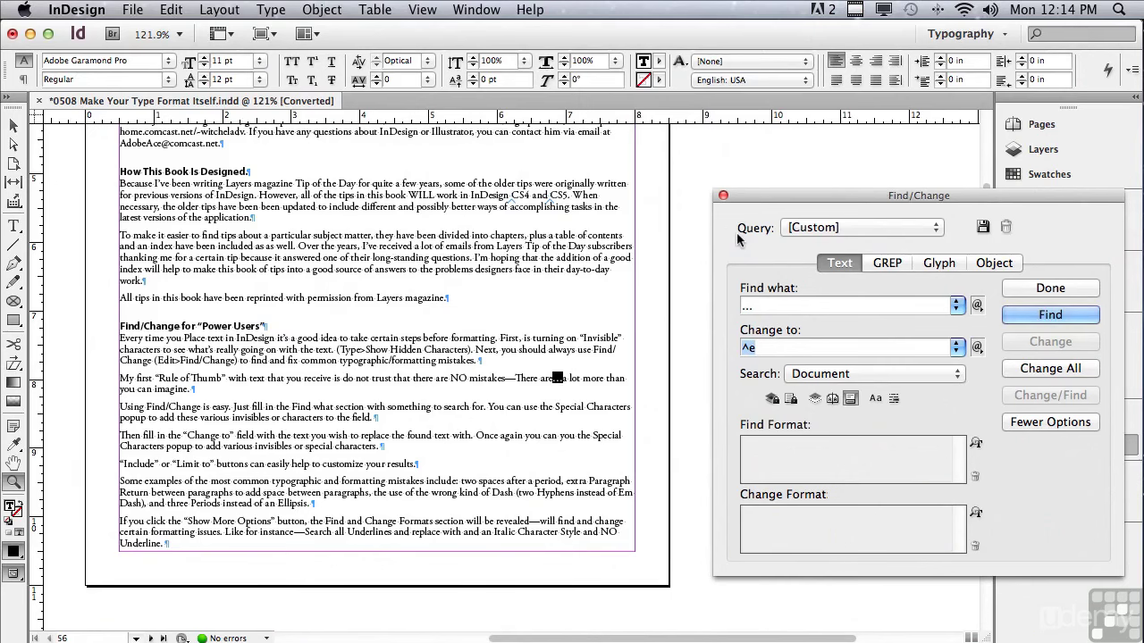
Open Check Spelling, move its dialog clear of the Find/Change settings, and set the search scope to Document
click(172, 9)
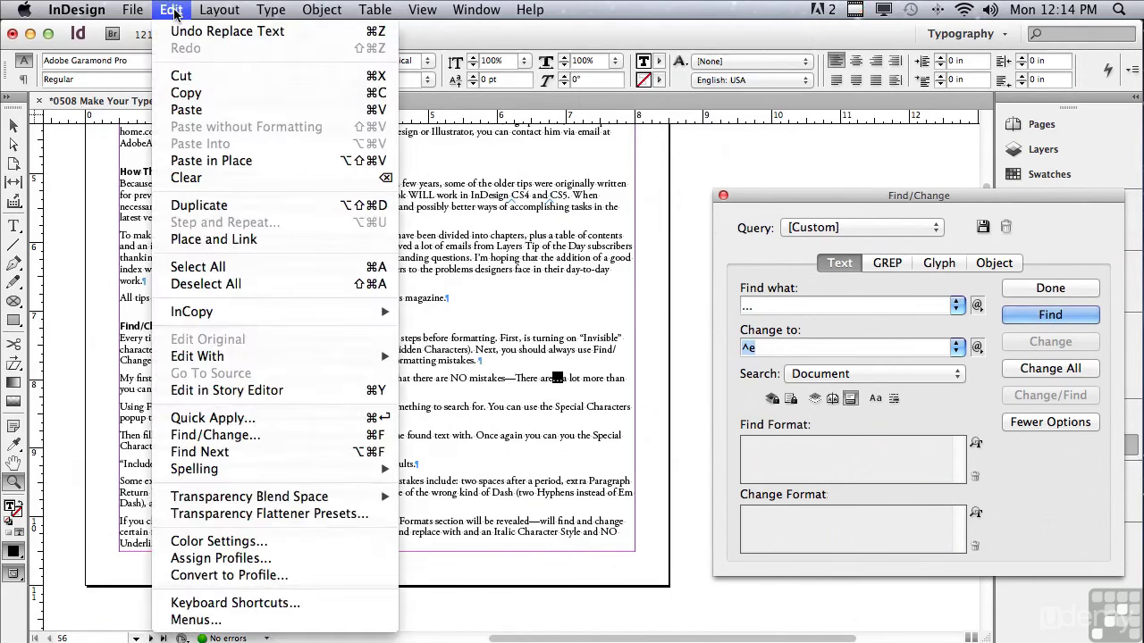
mouse_move(190, 471)
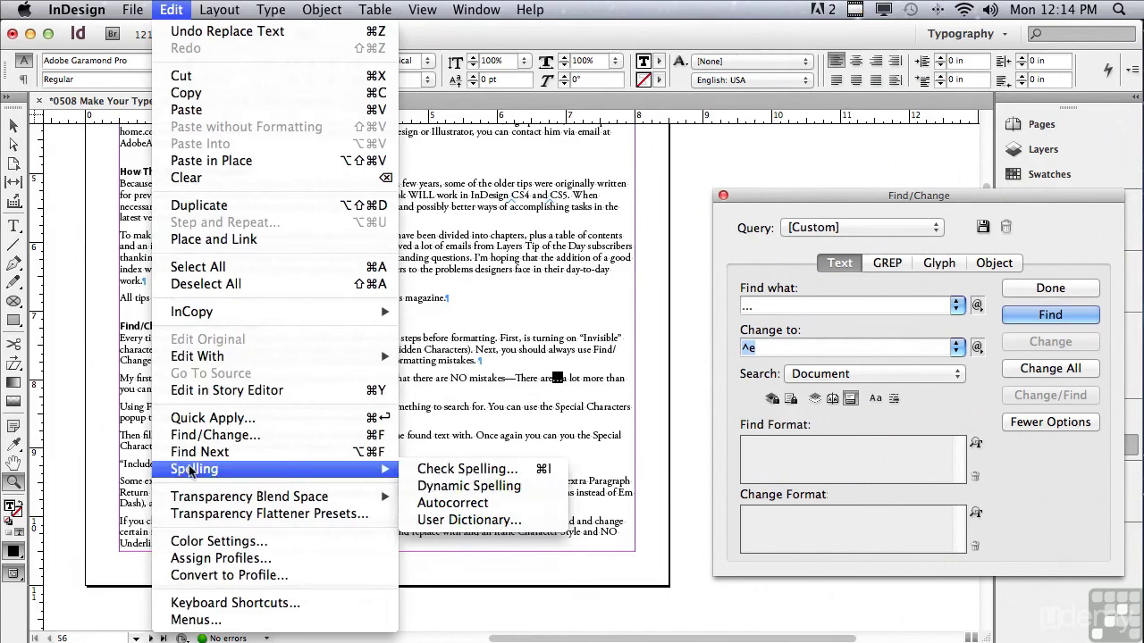
click(443, 469)
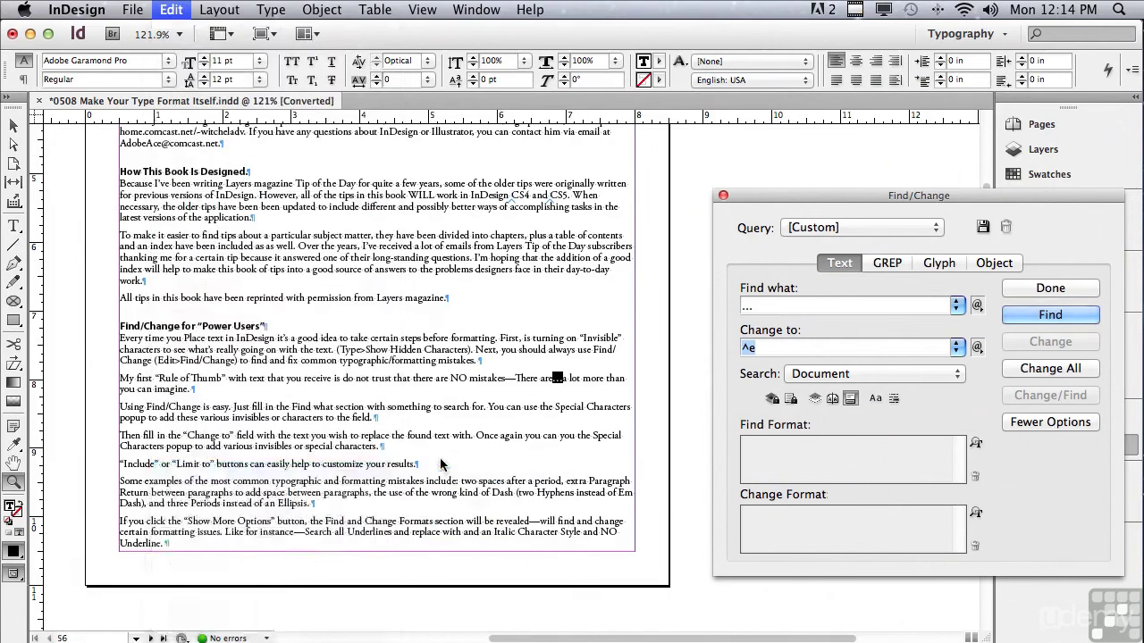
drag(190, 464, 219, 311)
click(330, 365)
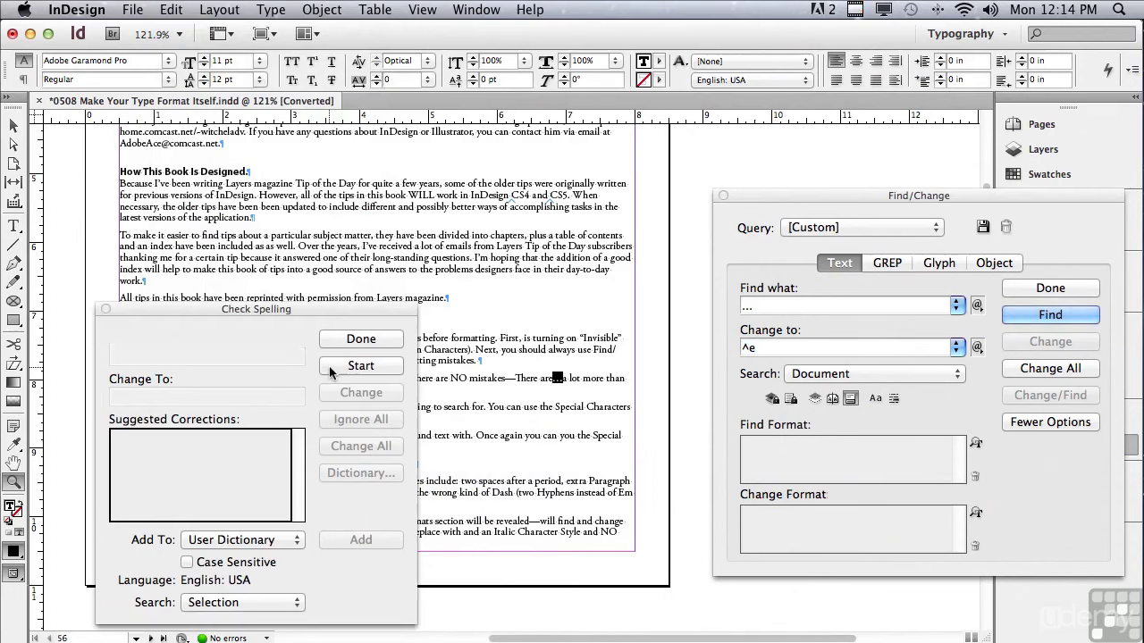
click(204, 606)
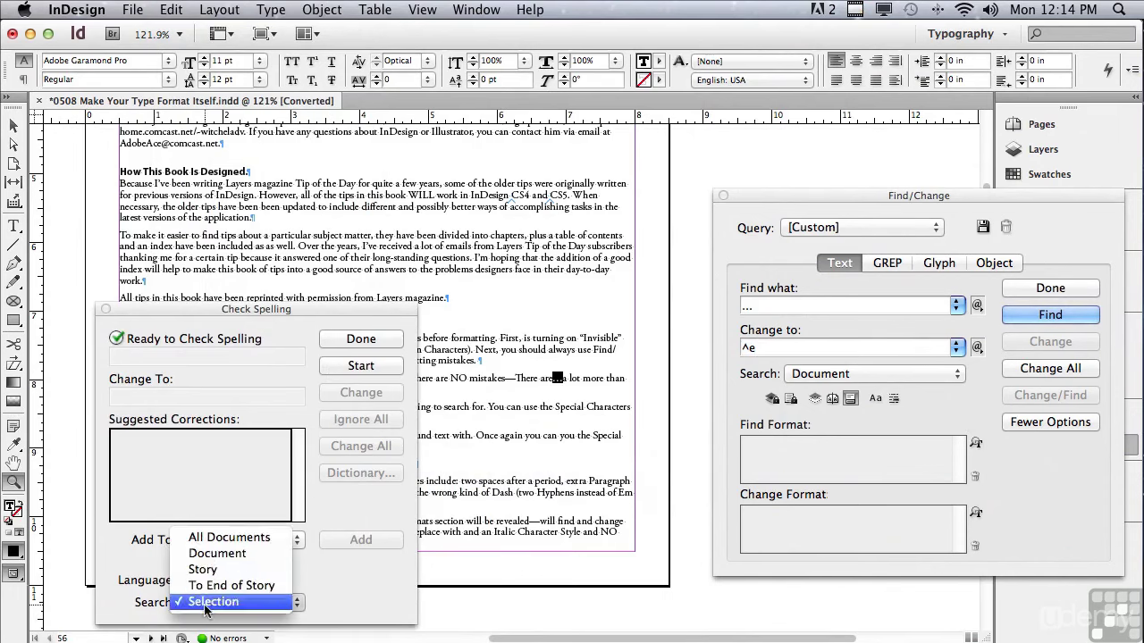
click(203, 555)
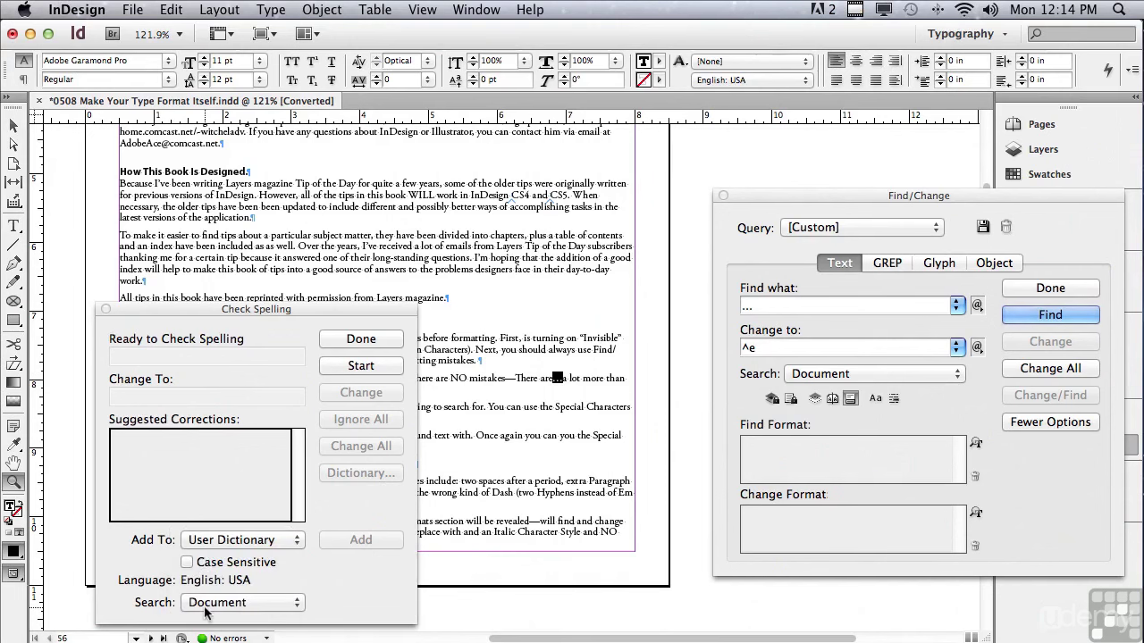
Start the spelling check and change all occurrences of "invisibles" to the suggested "invisible"
click(331, 367)
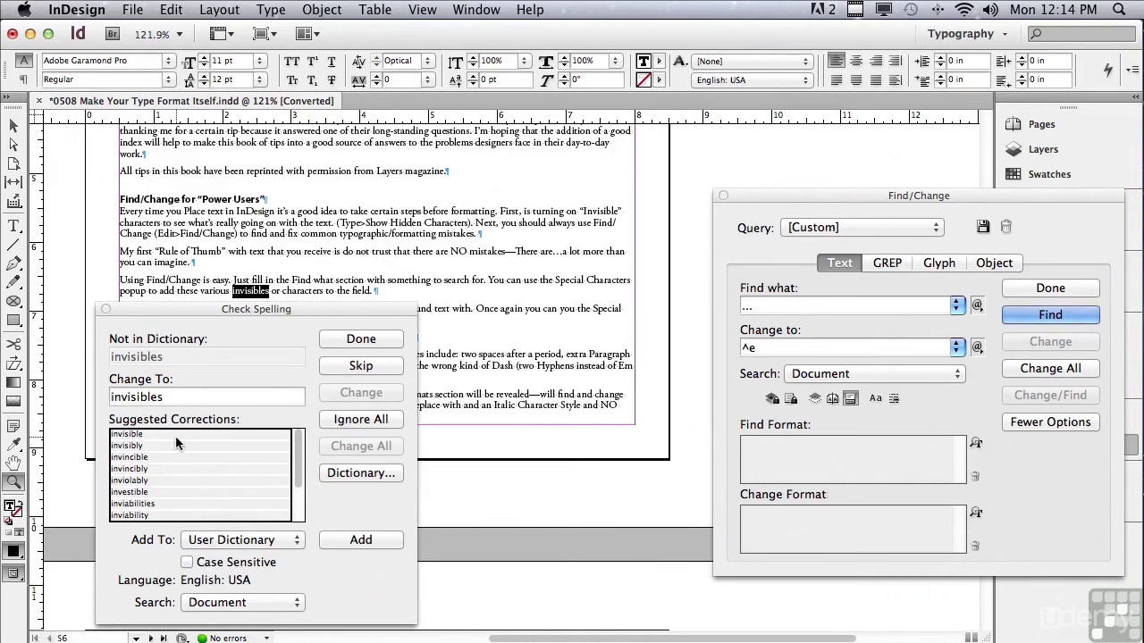
click(128, 434)
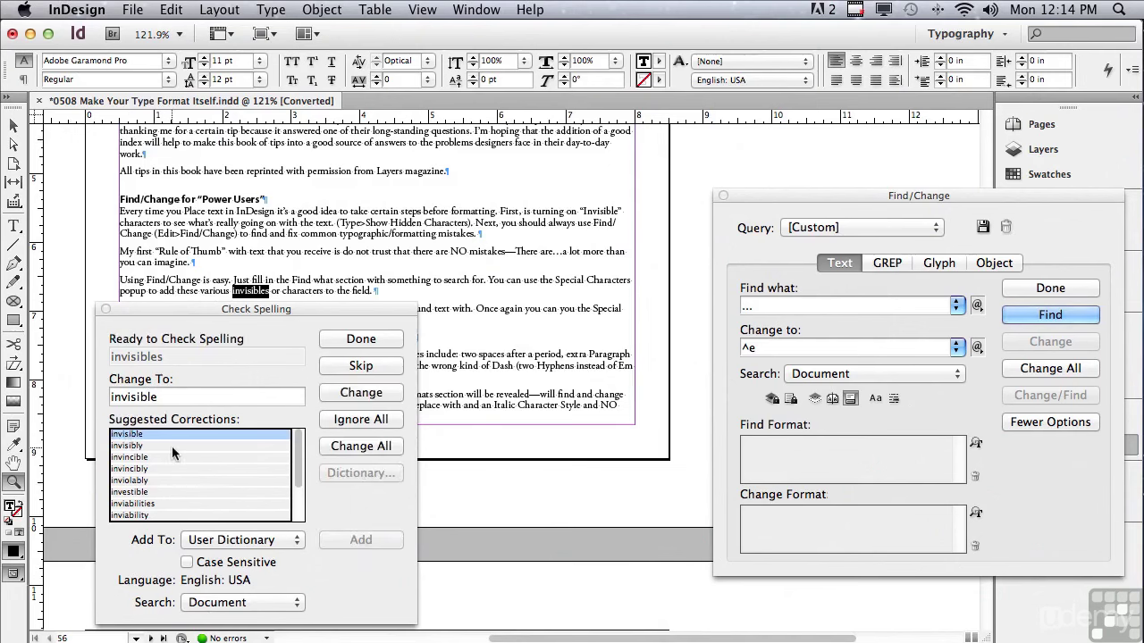
click(339, 446)
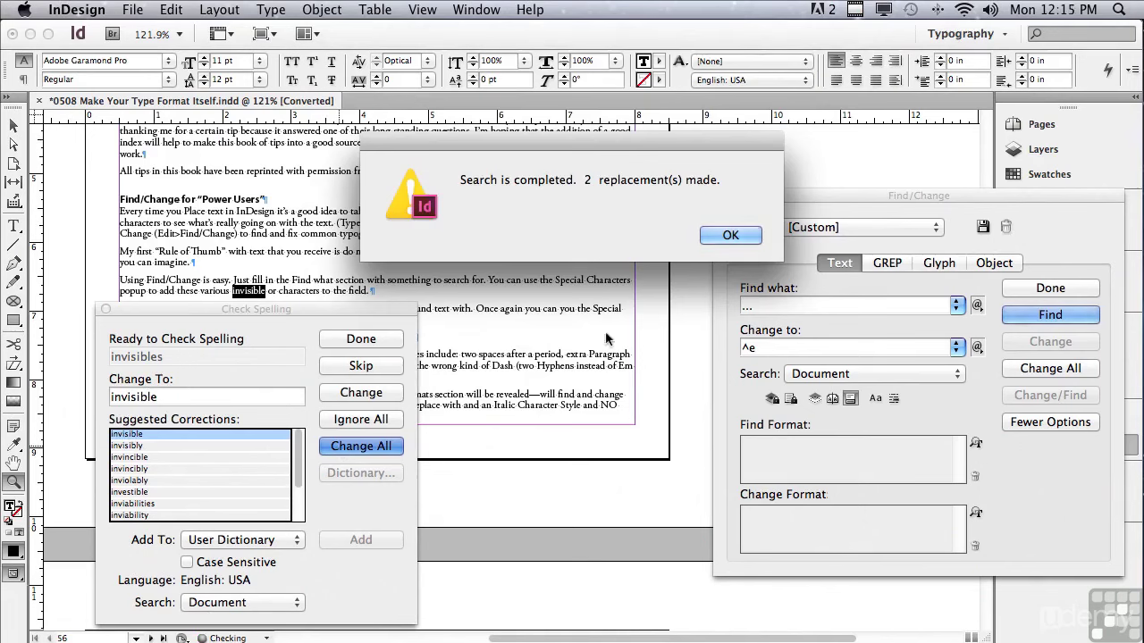
click(709, 237)
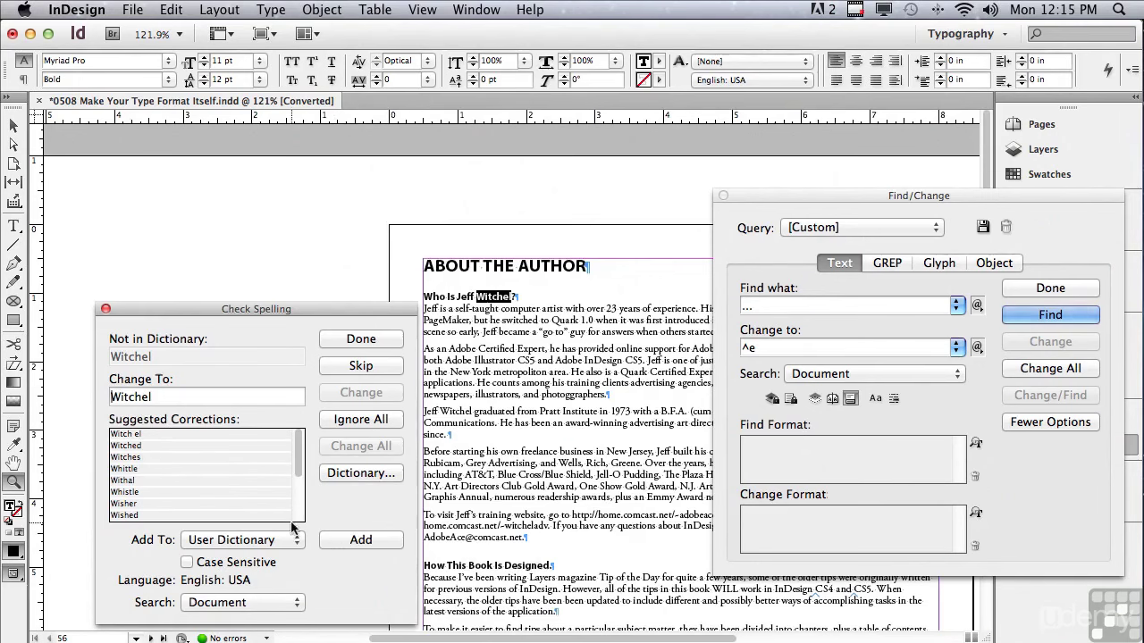
Skip the author's surname in the spelling check and change all occurrences of "computor" to "computer"
click(331, 362)
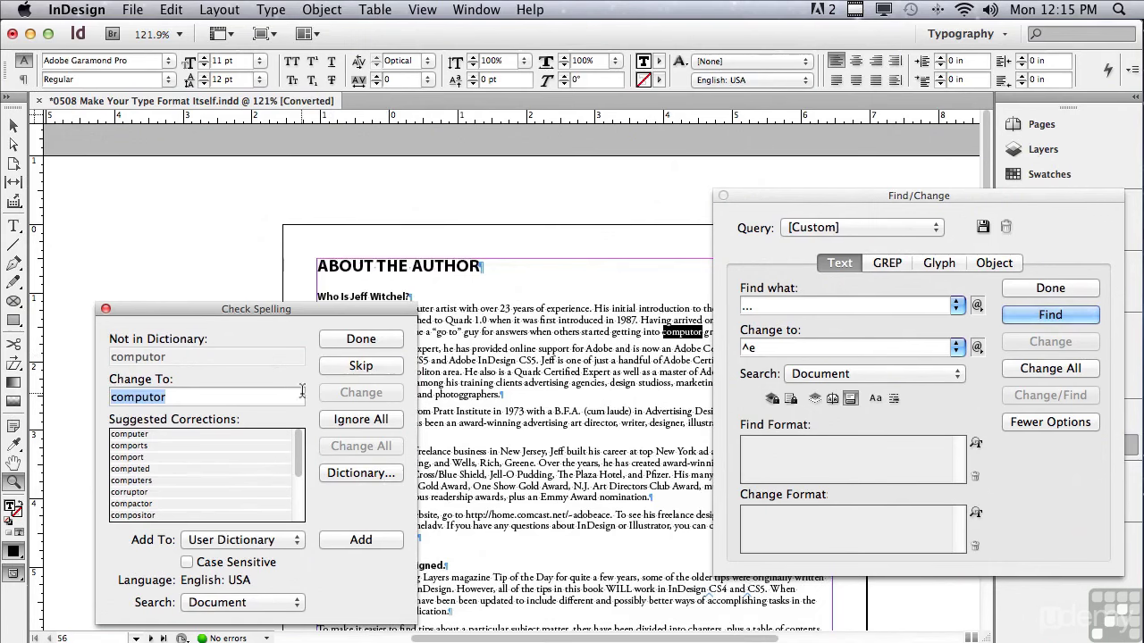
click(131, 435)
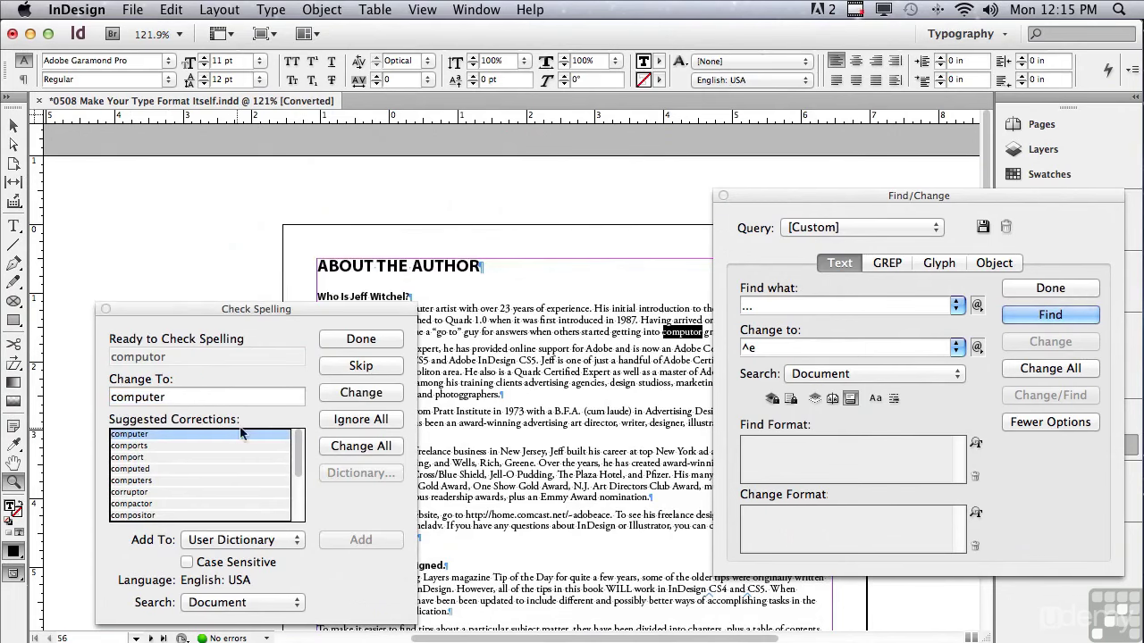
click(338, 449)
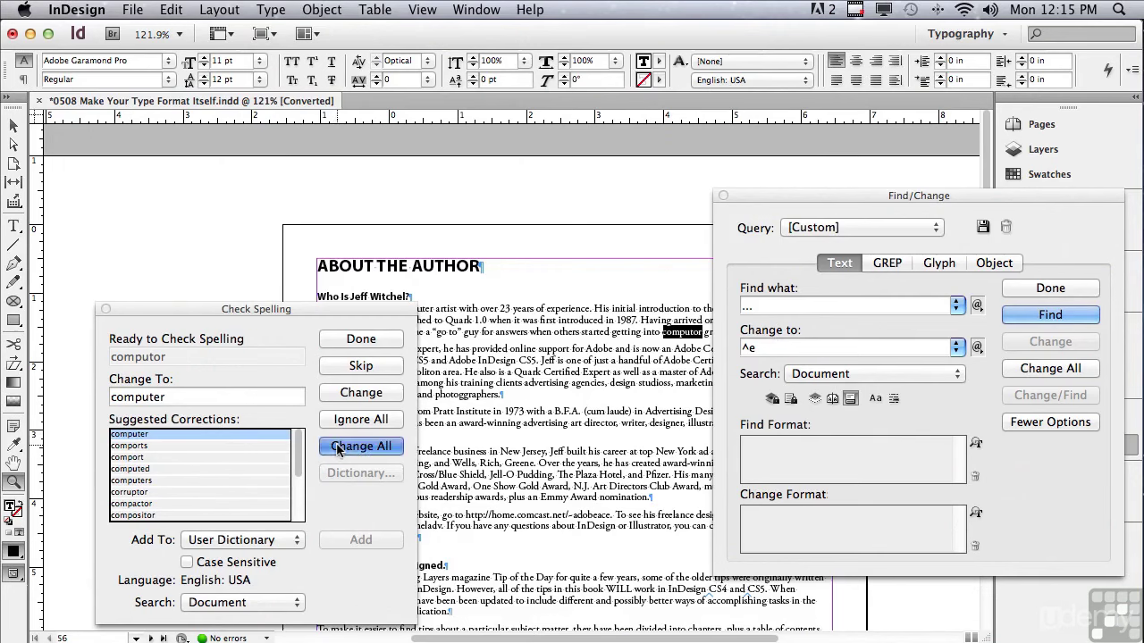
click(730, 236)
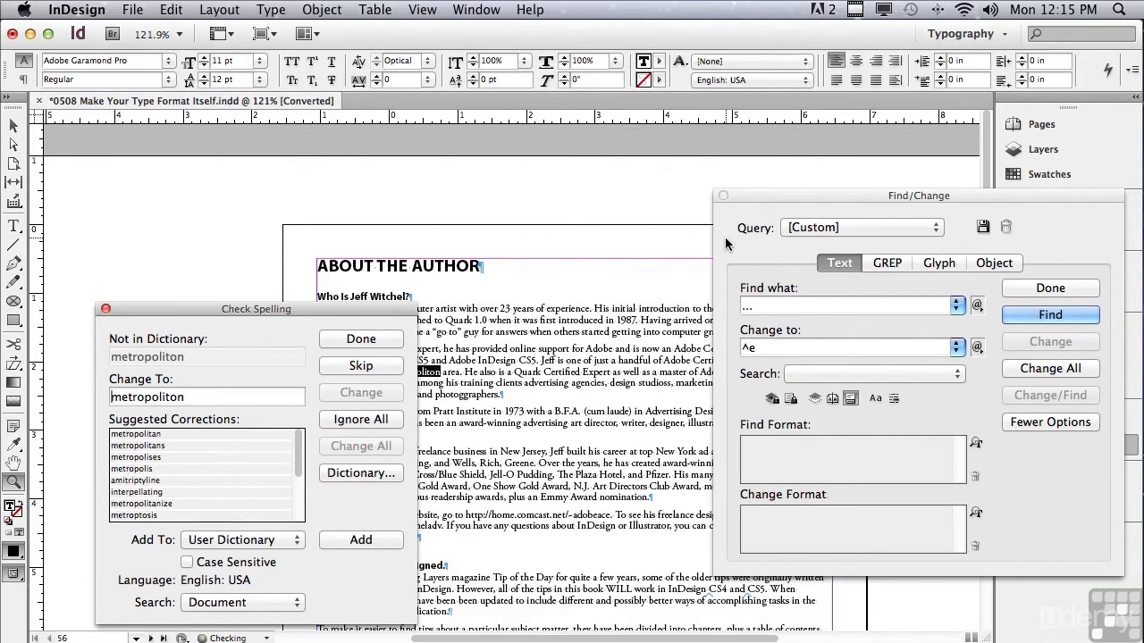